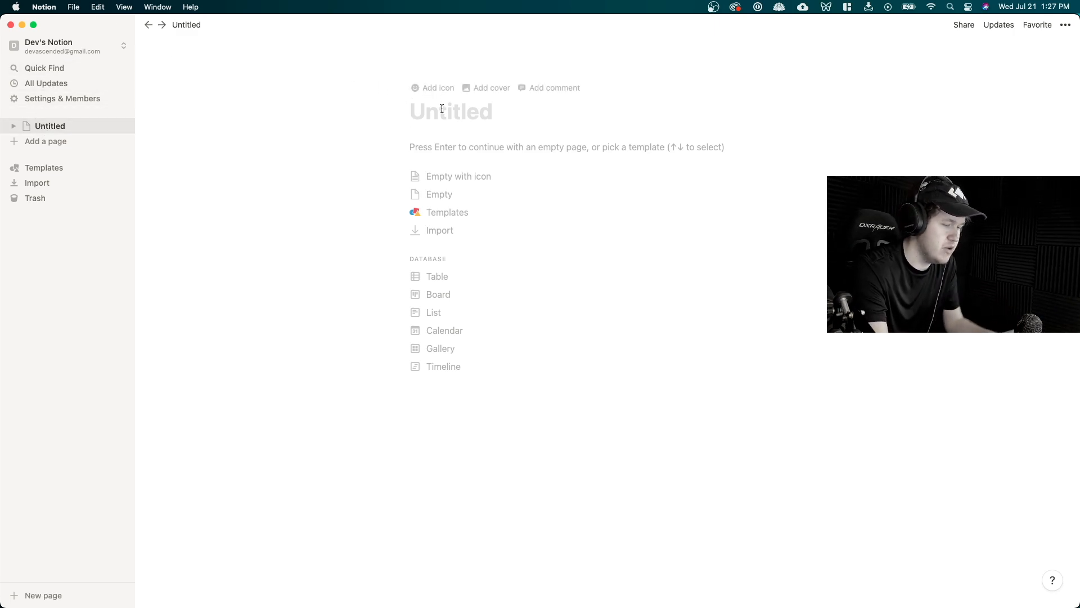
# Title the new page "Youtube Video Planner" and make it a board database
pyautogui.write('Youtube Video Planner')
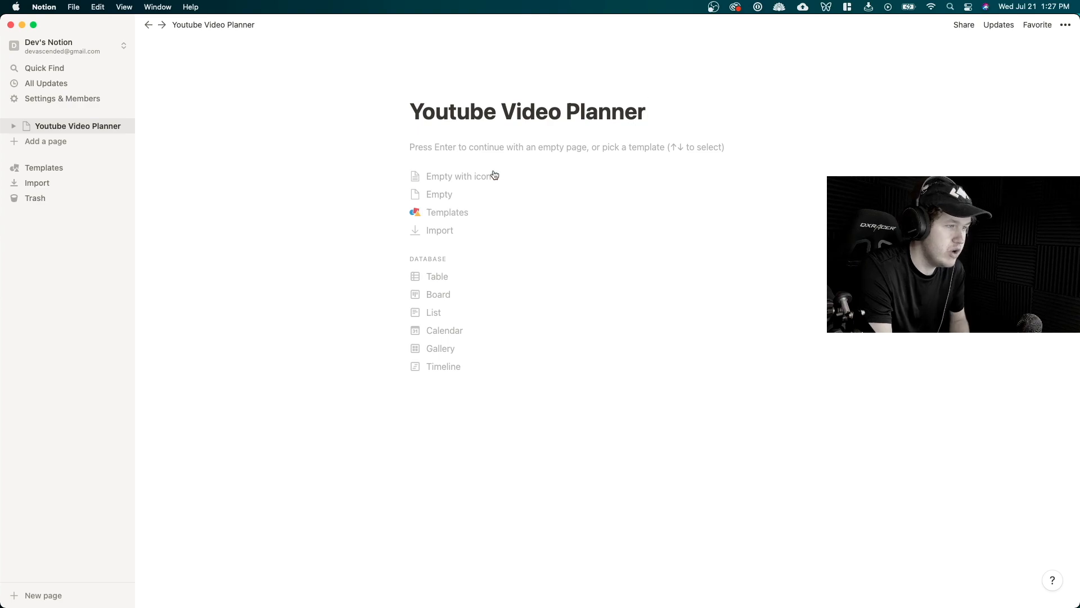
pyautogui.click(453, 295)
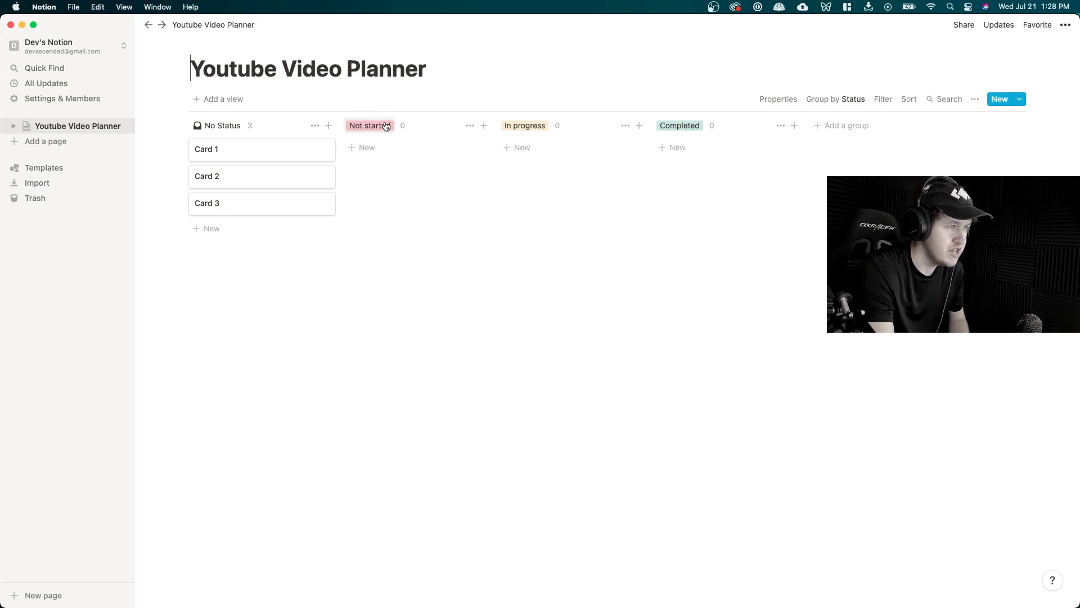
# Rename the board's "In progress" group to "Filming" and its "Completed" group to "Editing"
pyautogui.click(522, 130)
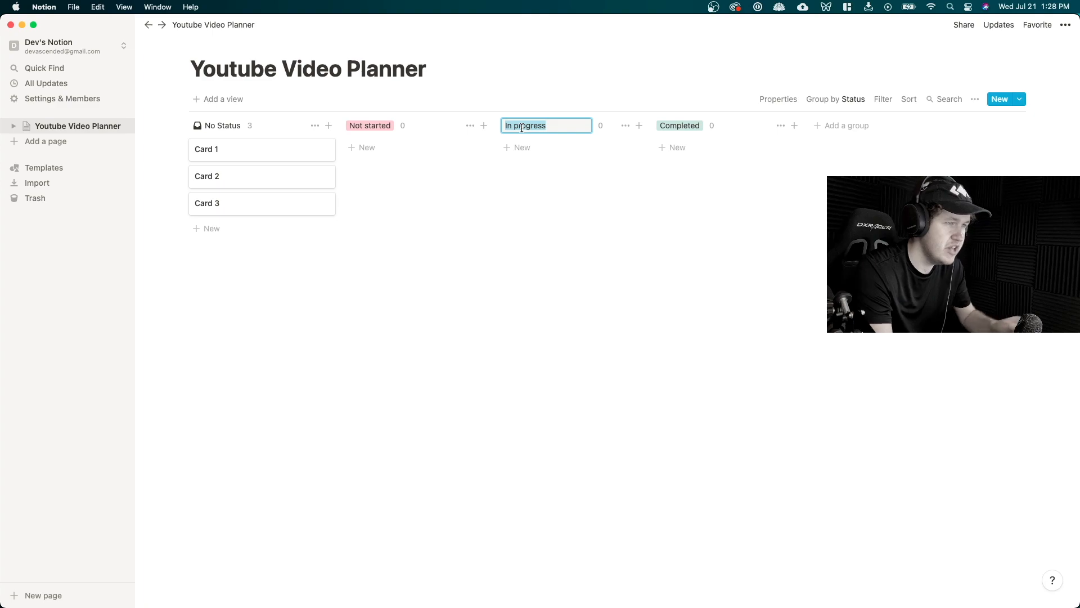
pyautogui.write('Filming')
pyautogui.press('Return')
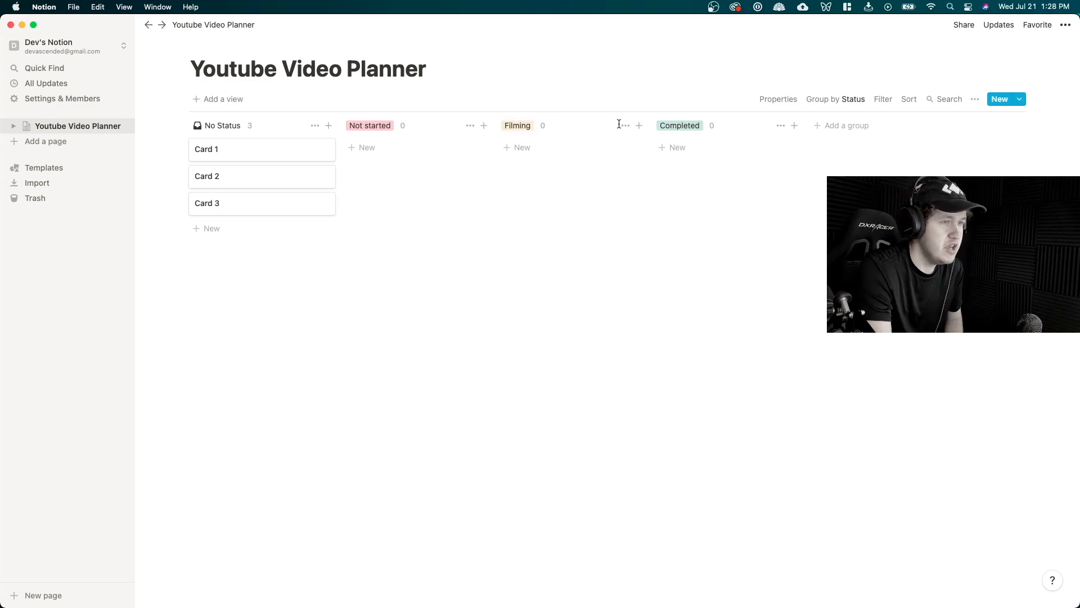
pyautogui.click(685, 126)
pyautogui.write('Editing')
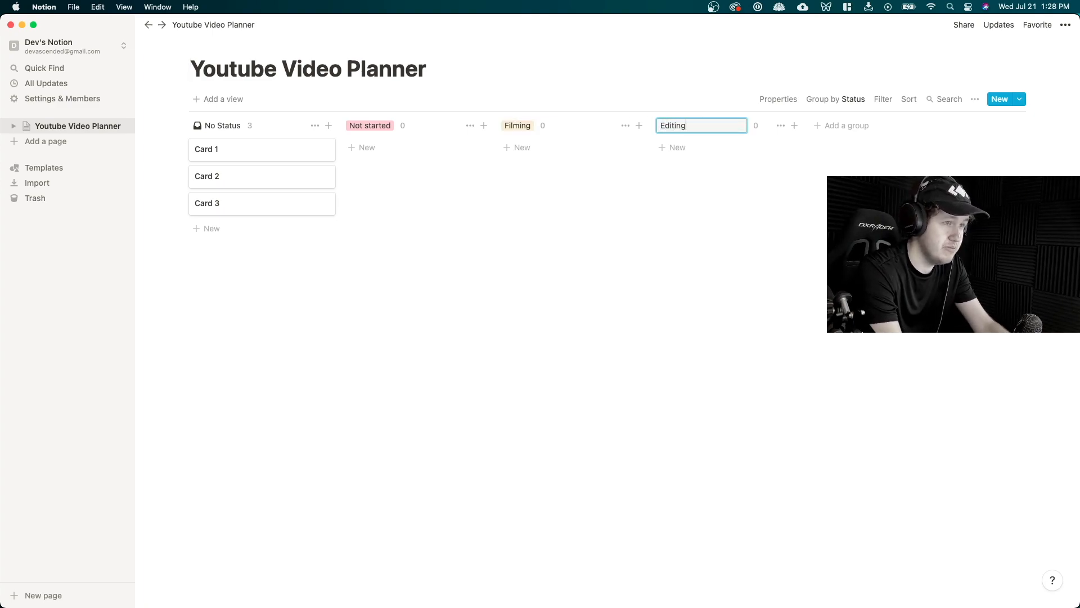
pyautogui.press('Return')
# Add a new status group named "Finished" at the end of the board
pyautogui.click(819, 129)
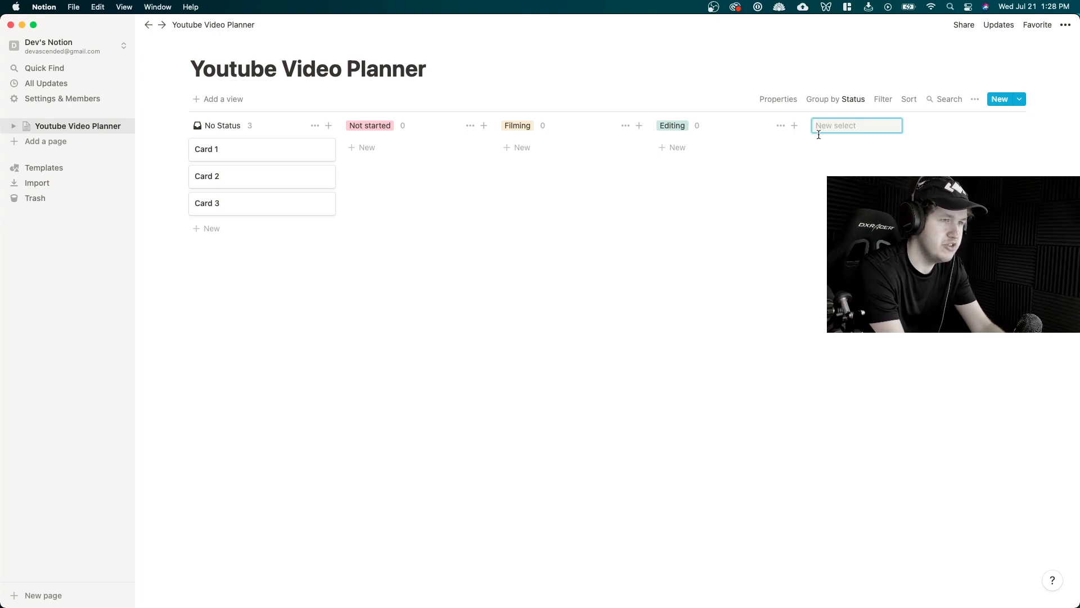
pyautogui.write('Finished')
pyautogui.press('Return')
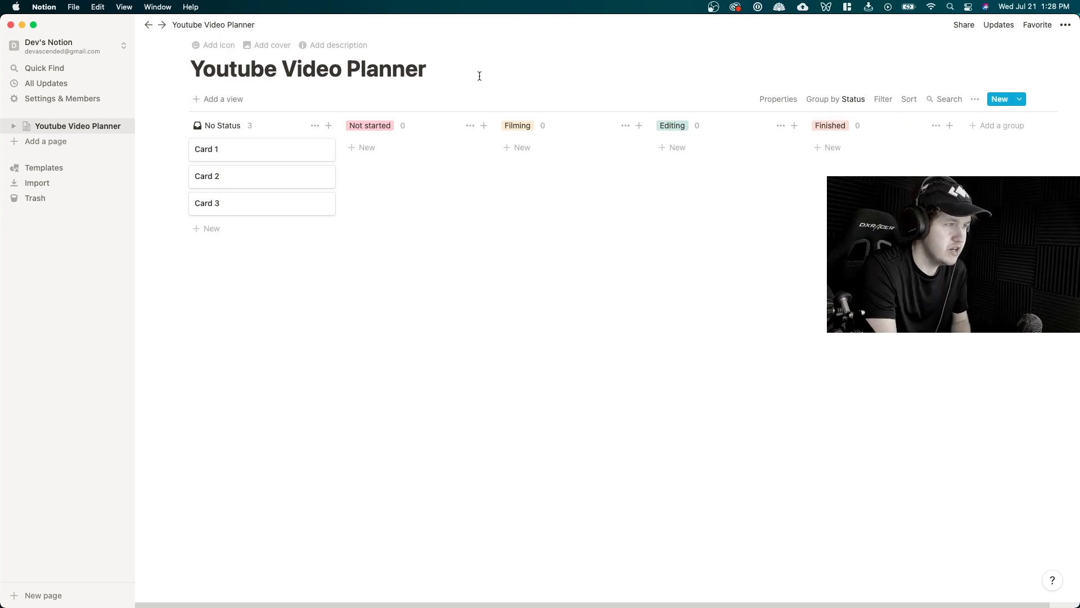
# Set the colour of the Filming group to orange
pyautogui.click(518, 129)
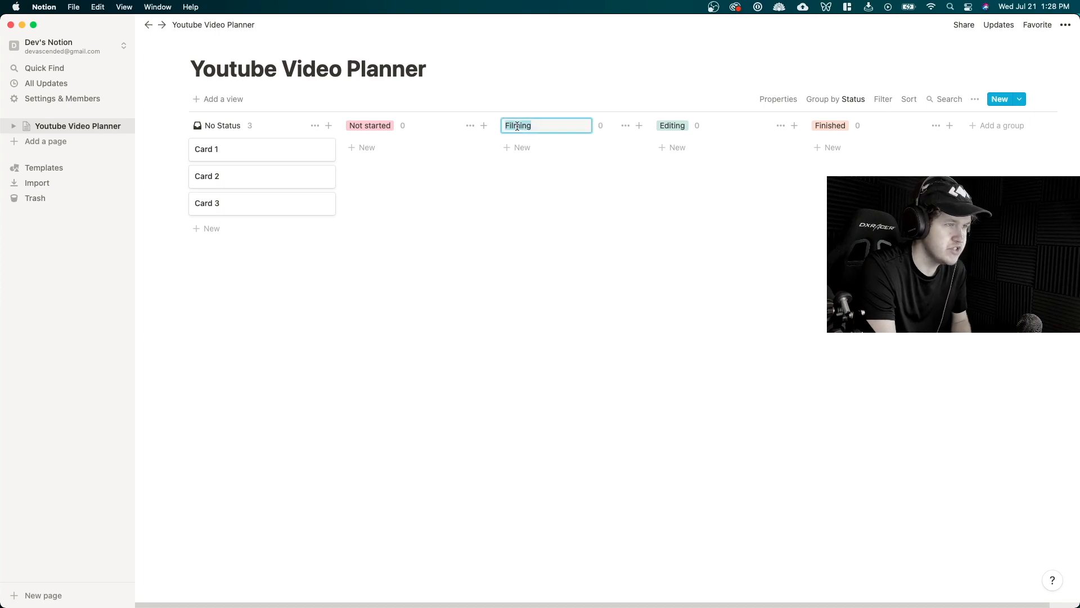
pyautogui.click(610, 157)
pyautogui.click(624, 125)
pyautogui.click(612, 248)
# Set the Editing group's colour to yellow and the Finished group's colour to green
pyautogui.click(739, 124)
pyautogui.click(780, 125)
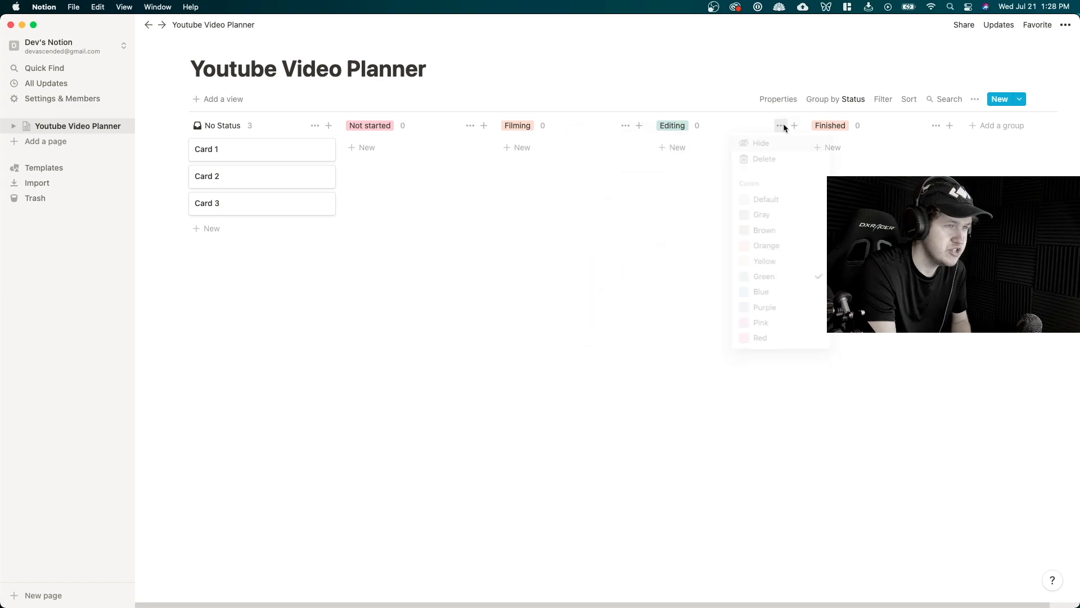
pyautogui.click(766, 271)
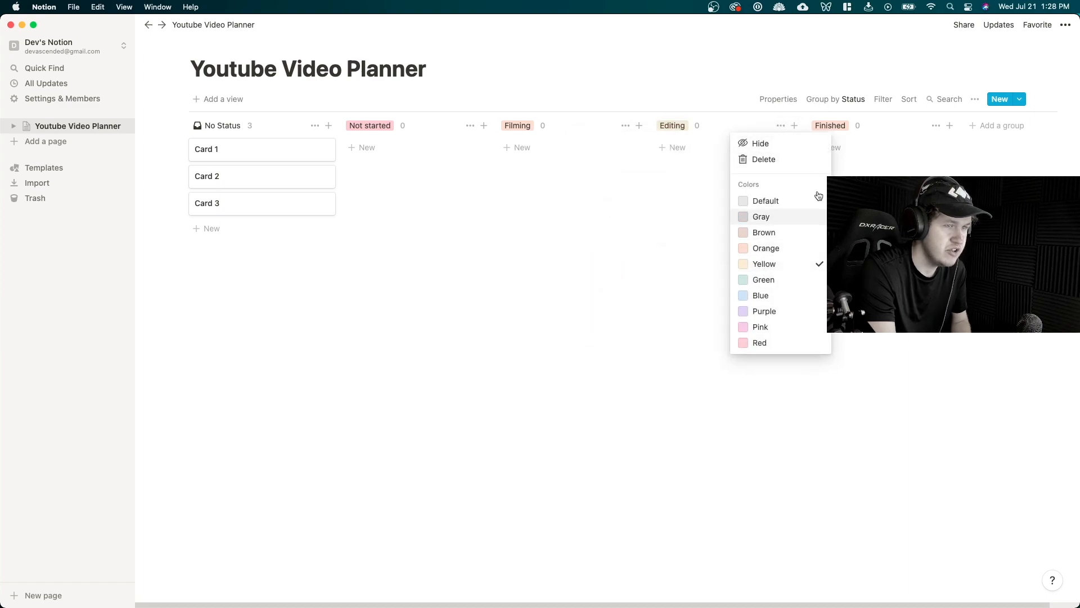
pyautogui.click(936, 127)
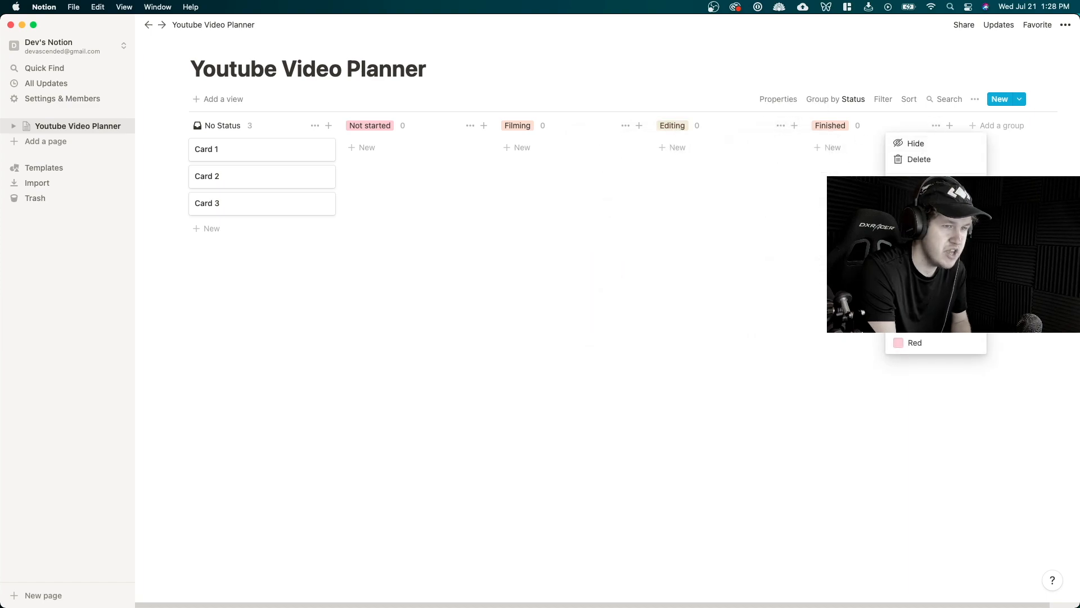
pyautogui.click(919, 277)
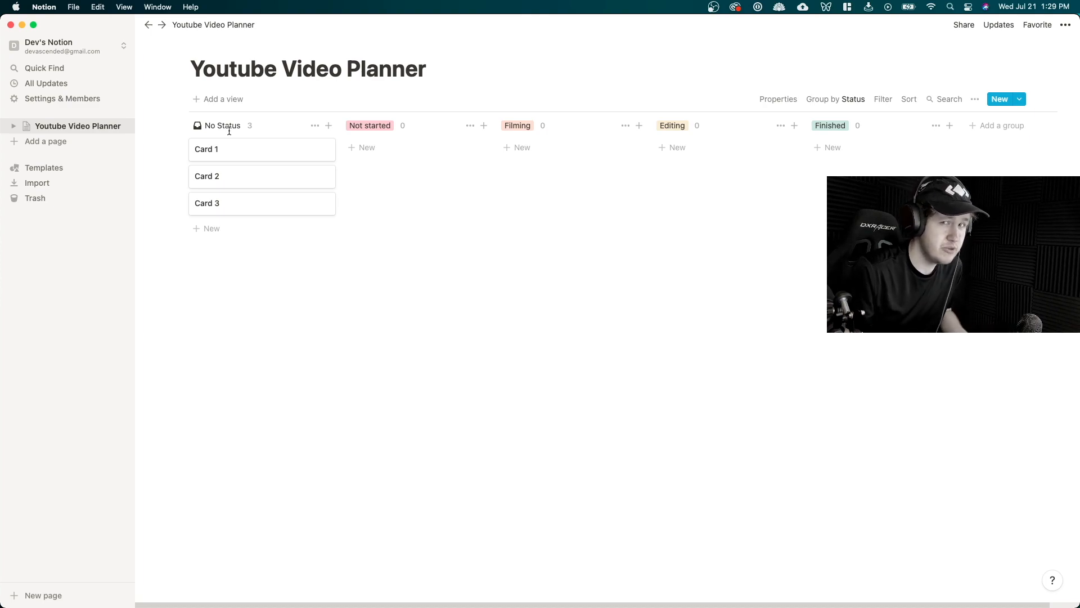
# Open Card 1 and rename it "How to set up OBS"
pyautogui.click(222, 149)
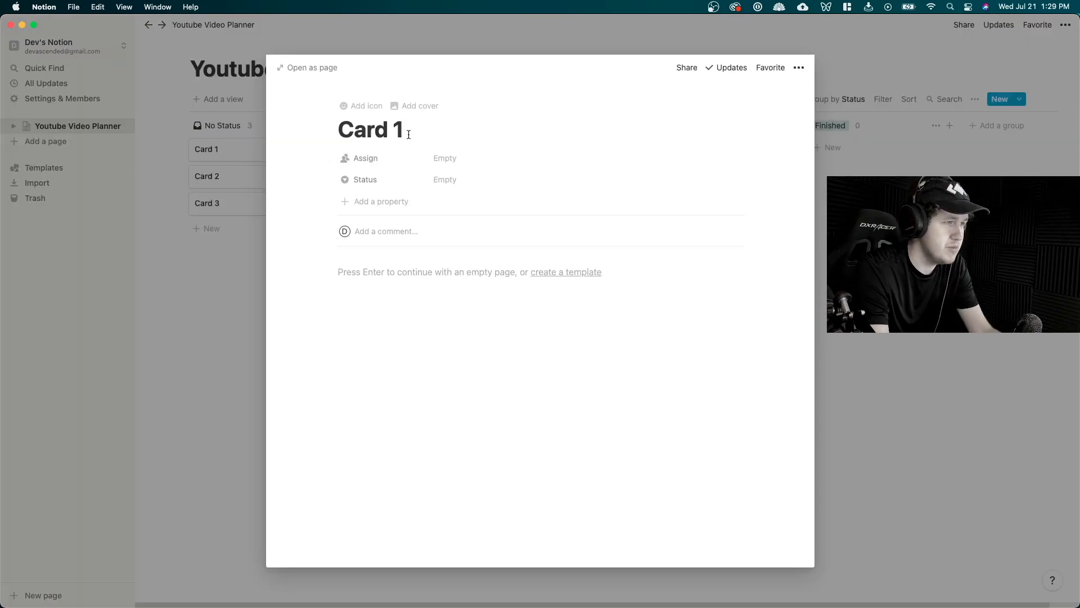
pyautogui.moveTo(407, 132); pyautogui.dragTo(340, 128)
pyautogui.write('H')
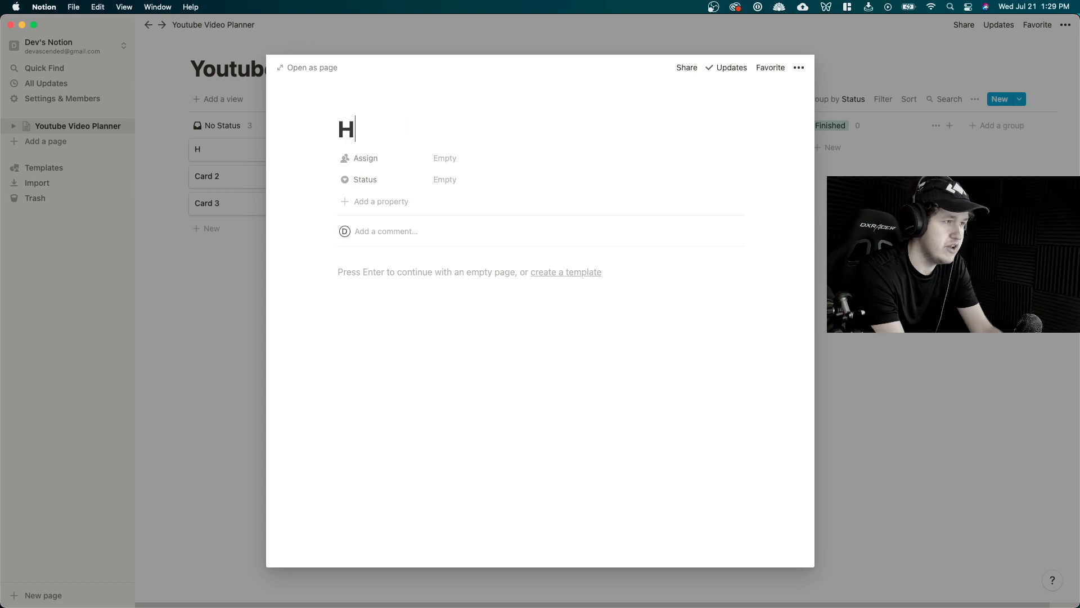
pyautogui.write('ow to set up OBS')
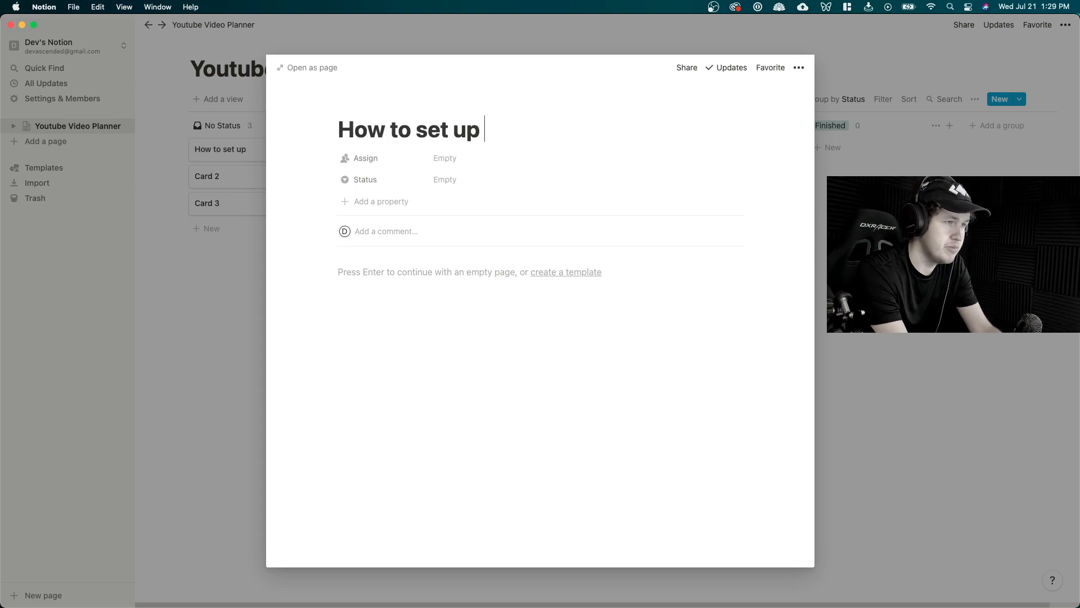
# Rename Card 2 as "How to use Microsoft Excel" and return to the board
pyautogui.click(241, 176)
pyautogui.press('BackSpace')
pyautogui.press('BackSpace')
pyautogui.press('BackSpace')
pyautogui.press('BackSpace')
pyautogui.press('BackSpace')
pyautogui.press('BackSpace')
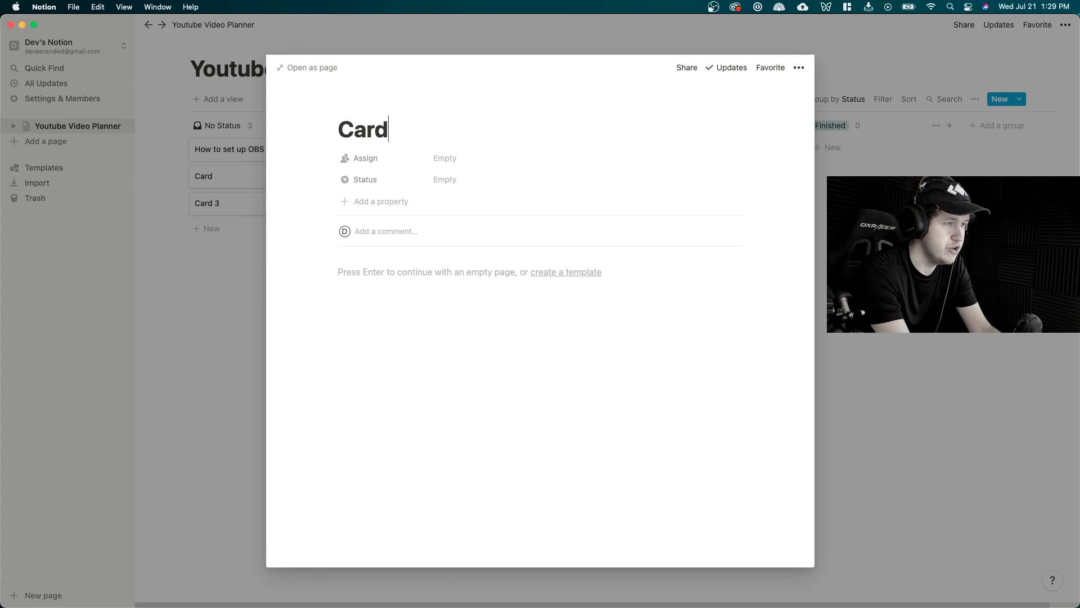
pyautogui.write('How to us')
pyautogui.write('e Microsoft Exc')
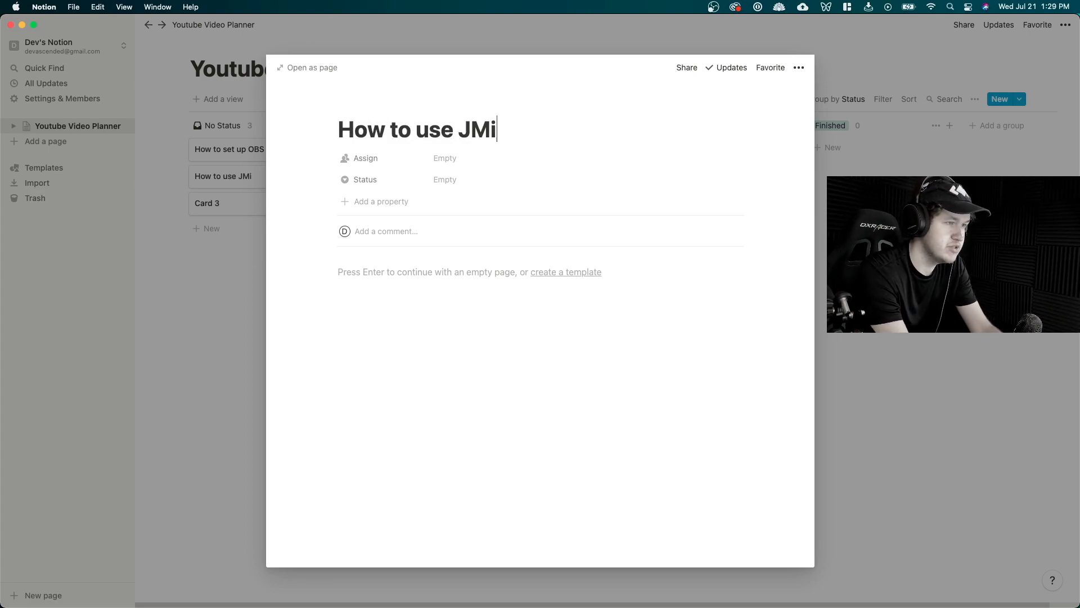
pyautogui.write('el')
pyautogui.press('Escape')
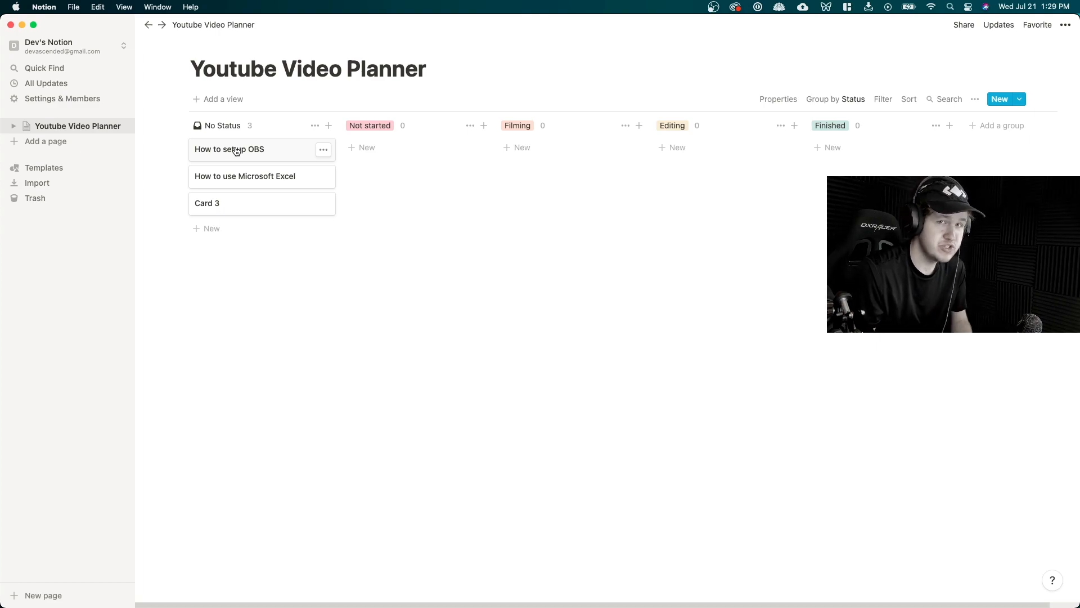
# Move the cards "How to set up OBS" and "How to use Microsoft Excel" from No Status to Not started
pyautogui.moveTo(235, 151); pyautogui.dragTo(390, 158)
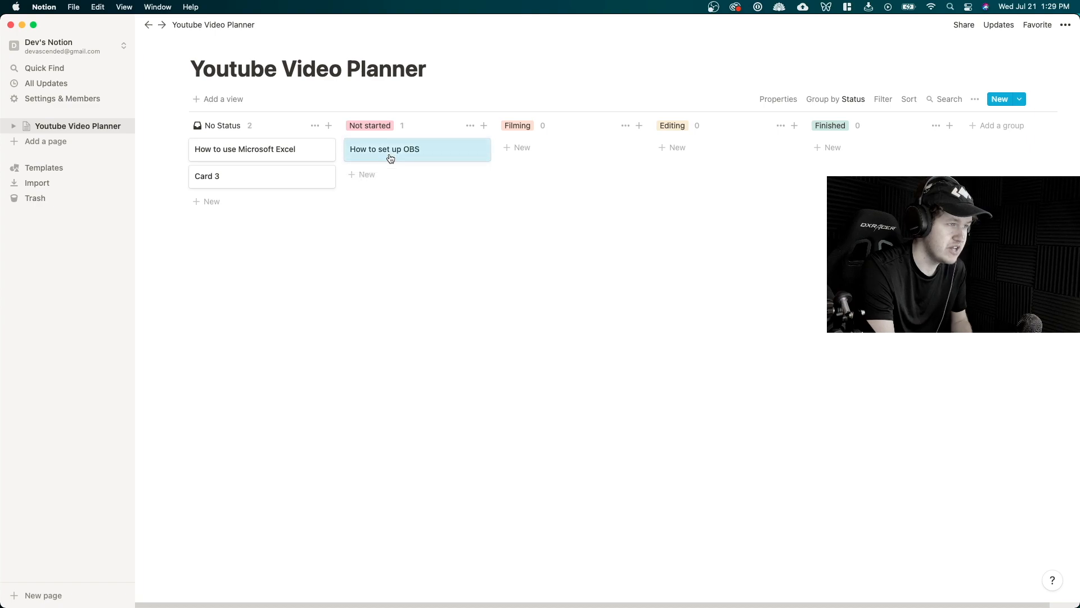
pyautogui.click(500, 255)
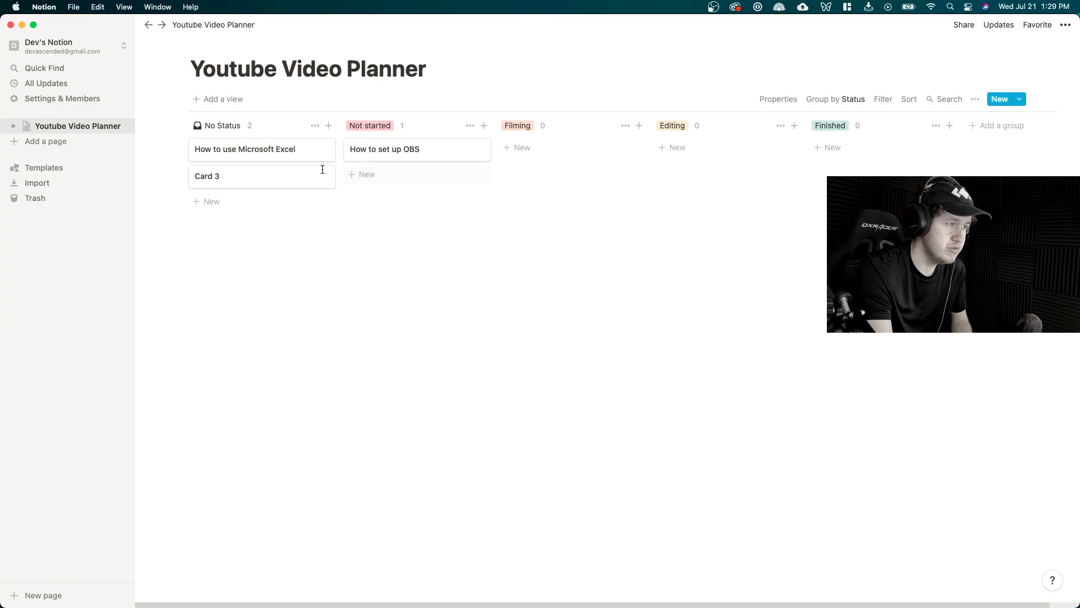
pyautogui.moveTo(257, 149); pyautogui.dragTo(403, 185)
pyautogui.click(553, 241)
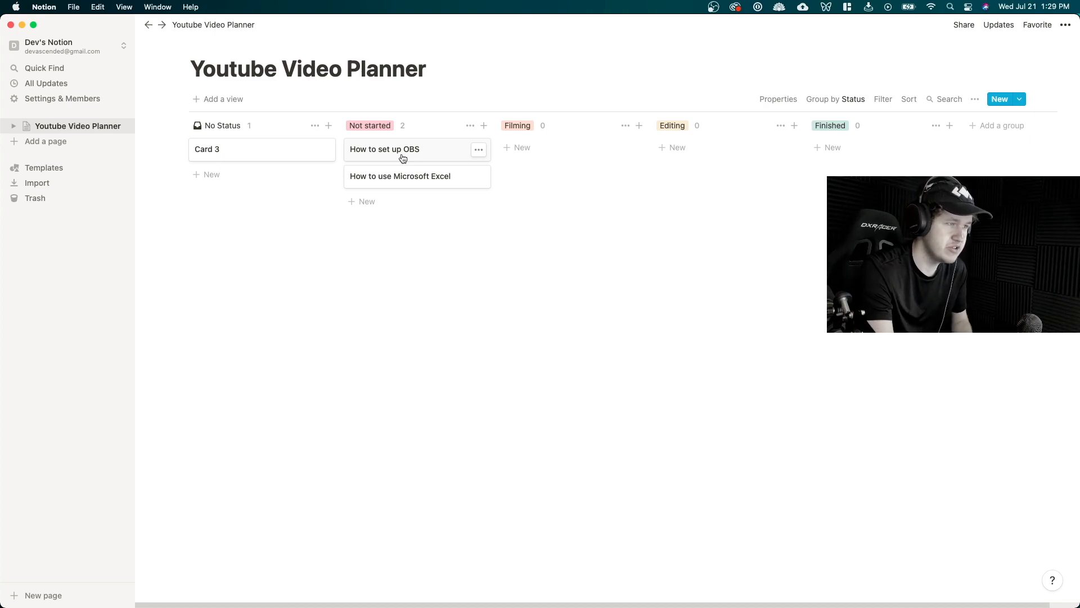
# Move both Not started cards to the Filming group and add three untitled cards below them
pyautogui.moveTo(403, 158); pyautogui.dragTo(548, 159)
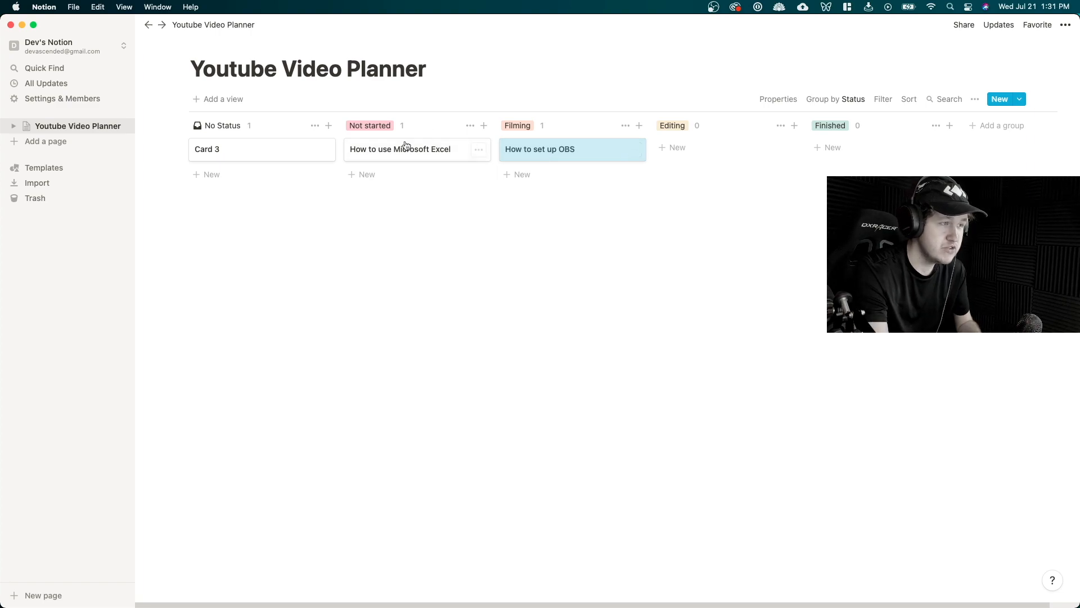
pyautogui.moveTo(400, 150); pyautogui.dragTo(521, 186)
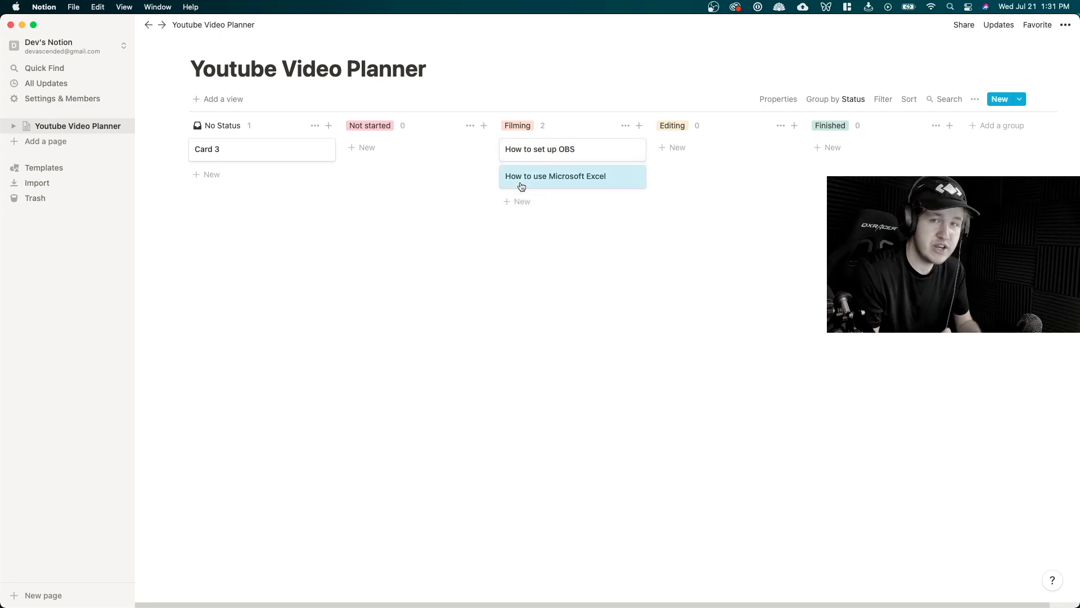
pyautogui.click(521, 202)
pyautogui.click(529, 229)
pyautogui.click(534, 256)
pyautogui.click(737, 278)
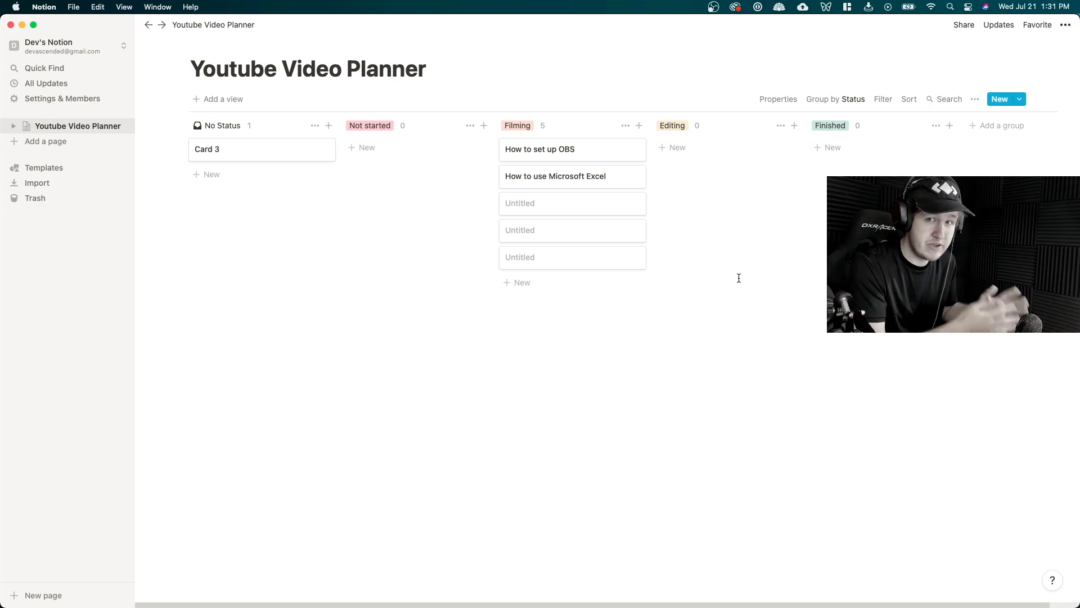
# Move "How to set up OBS" and one untitled card to Editing, and the other two untitled cards to Not started
pyautogui.moveTo(553, 156); pyautogui.dragTo(664, 151)
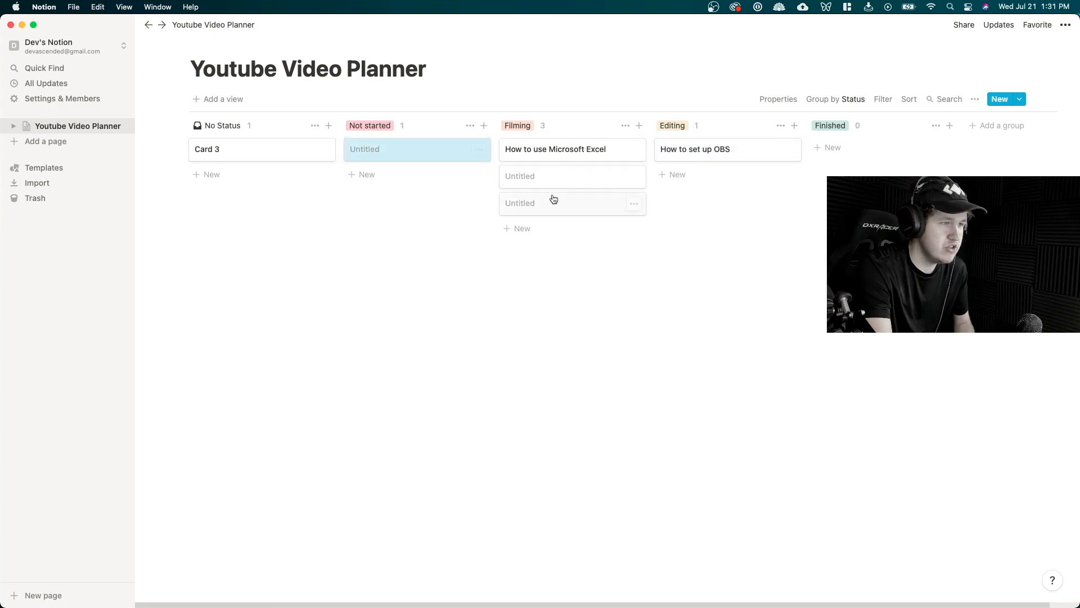
pyautogui.moveTo(551, 181); pyautogui.dragTo(419, 180)
pyautogui.moveTo(525, 180); pyautogui.dragTo(674, 185)
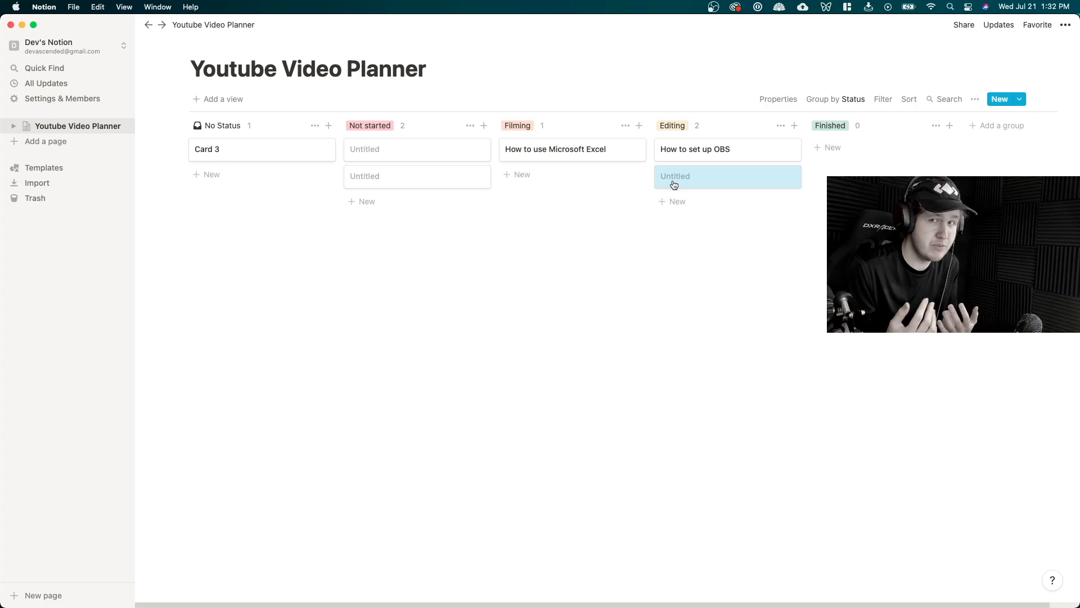
# Add a Date property to the "How to use Microsoft Excel" card, set it to July 24, 2021, and close the card
pyautogui.click(601, 157)
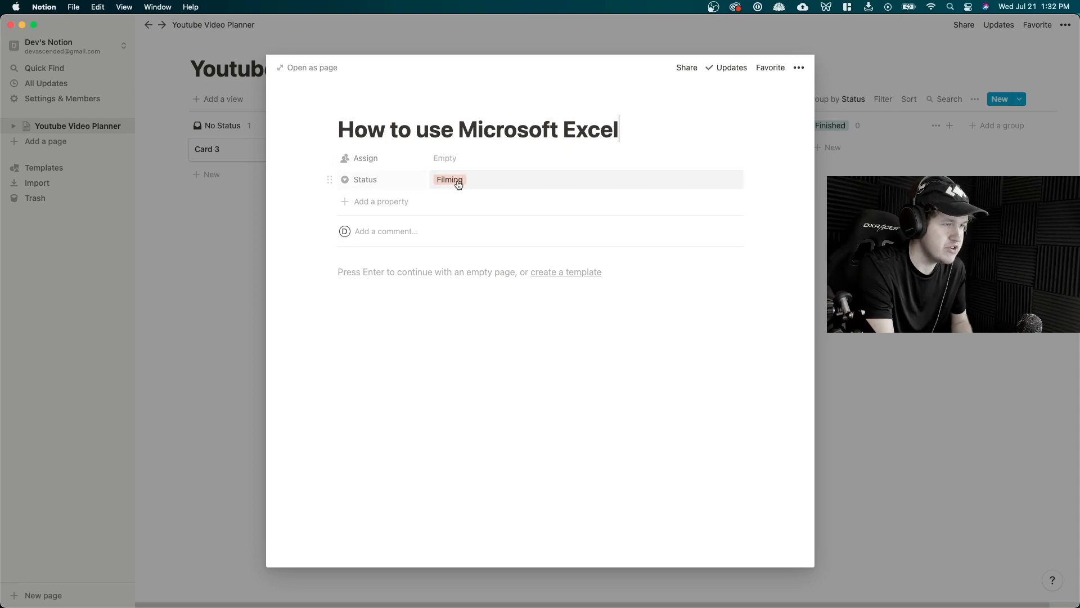
pyautogui.click(402, 201)
pyautogui.moveTo(389, 264)
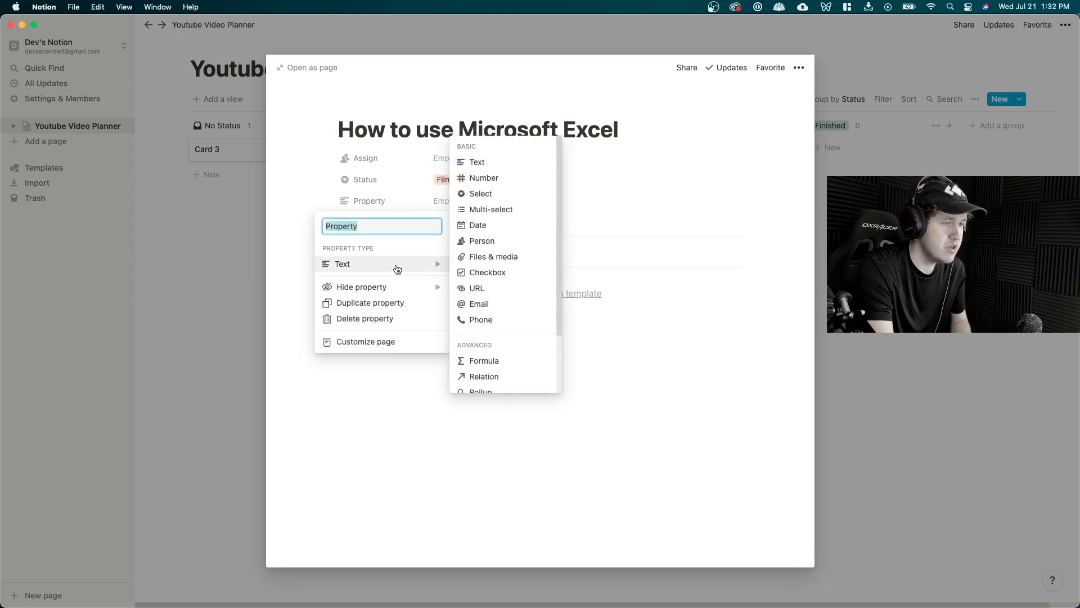
pyautogui.click(474, 227)
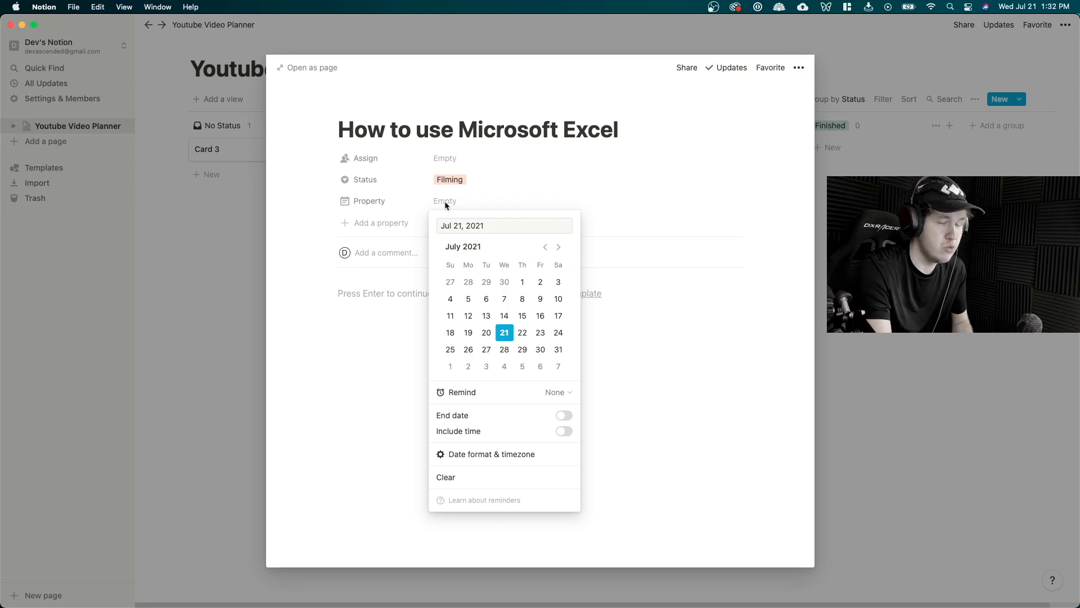
pyautogui.click(559, 332)
pyautogui.press('Escape')
pyautogui.press('Escape')
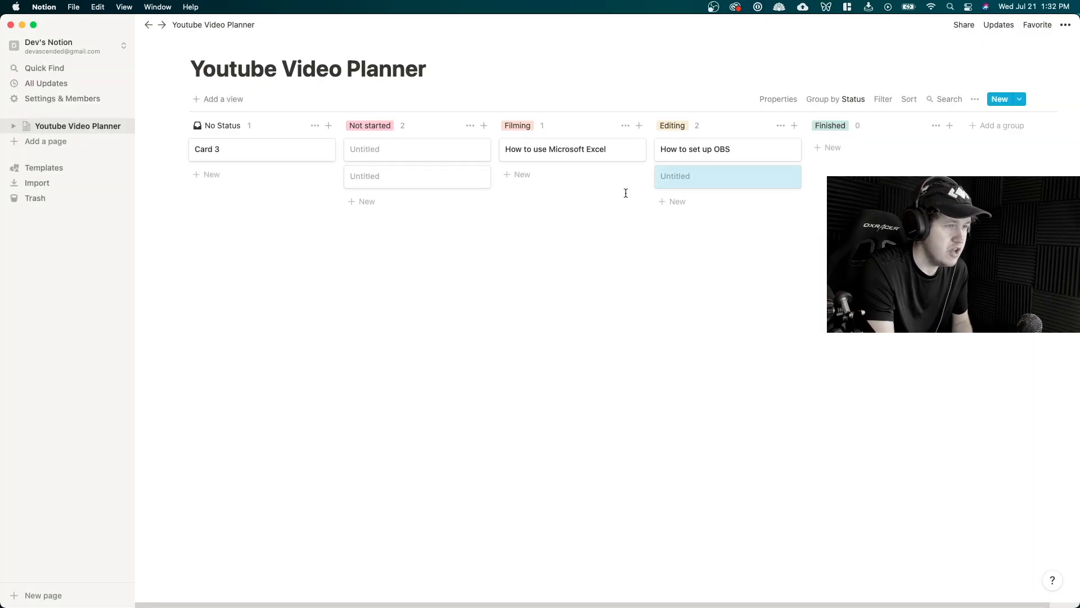
# Set the date property of the "How to set up OBS" card to July 28, 2021
pyautogui.click(680, 153)
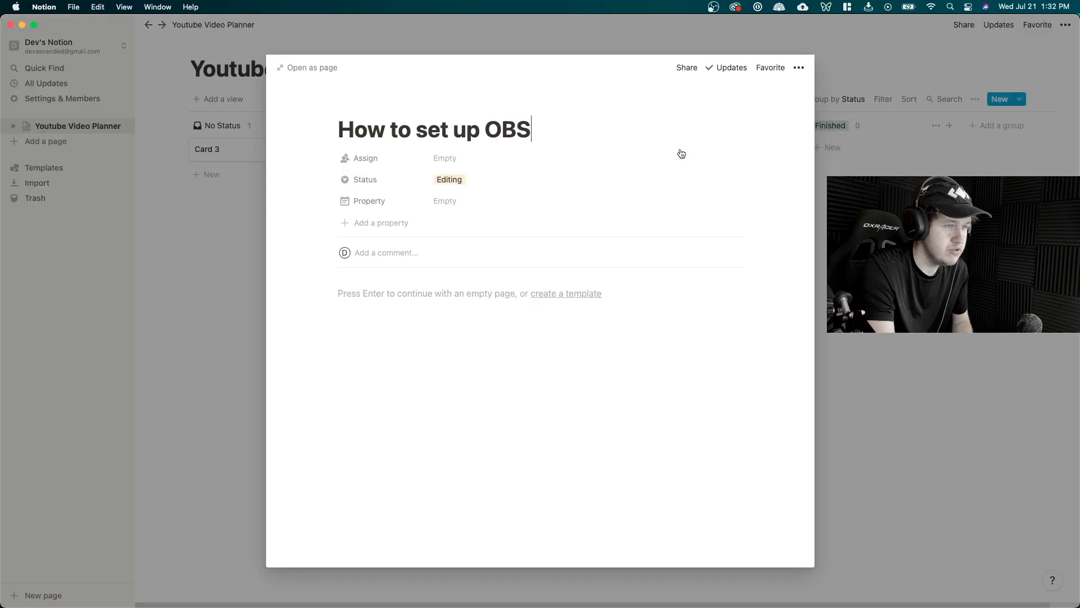
pyautogui.click(449, 201)
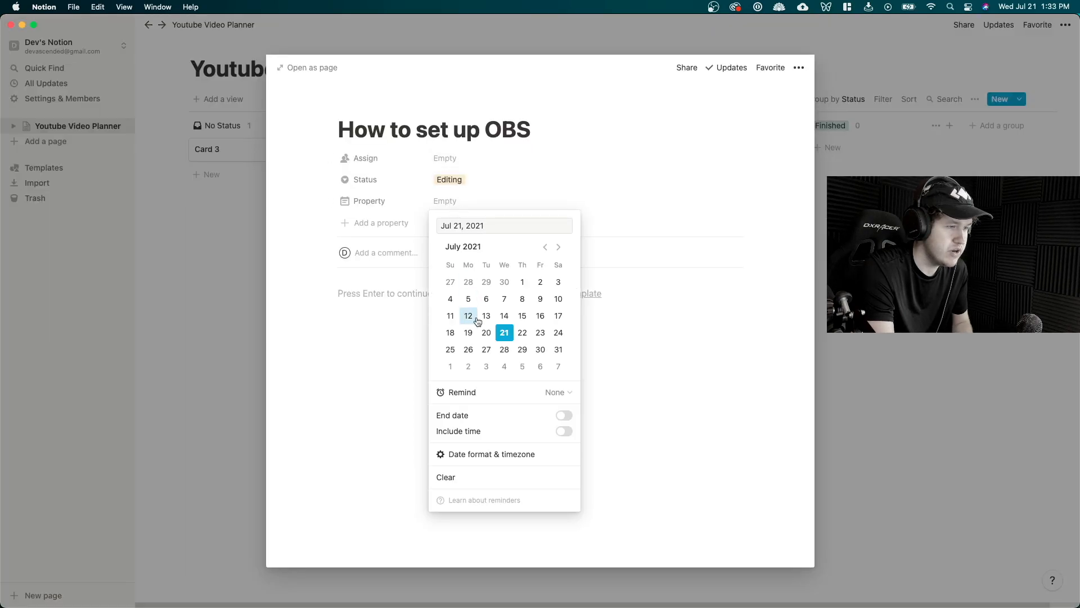
pyautogui.click(511, 353)
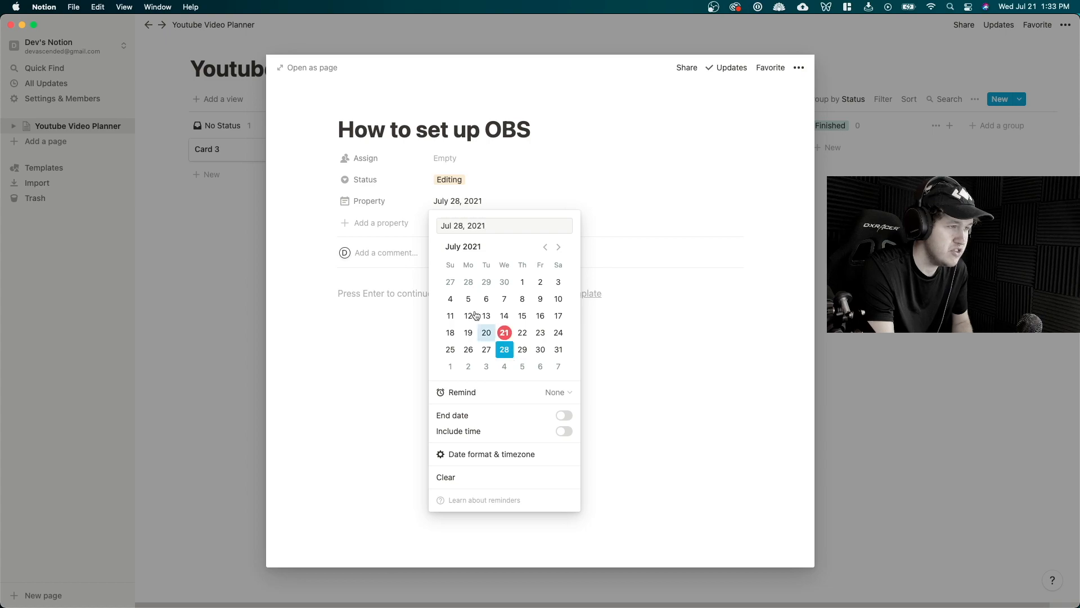
# Rename the date property of the "How to set up OBS" card to "Upload Date" and close the card
pyautogui.click(362, 203)
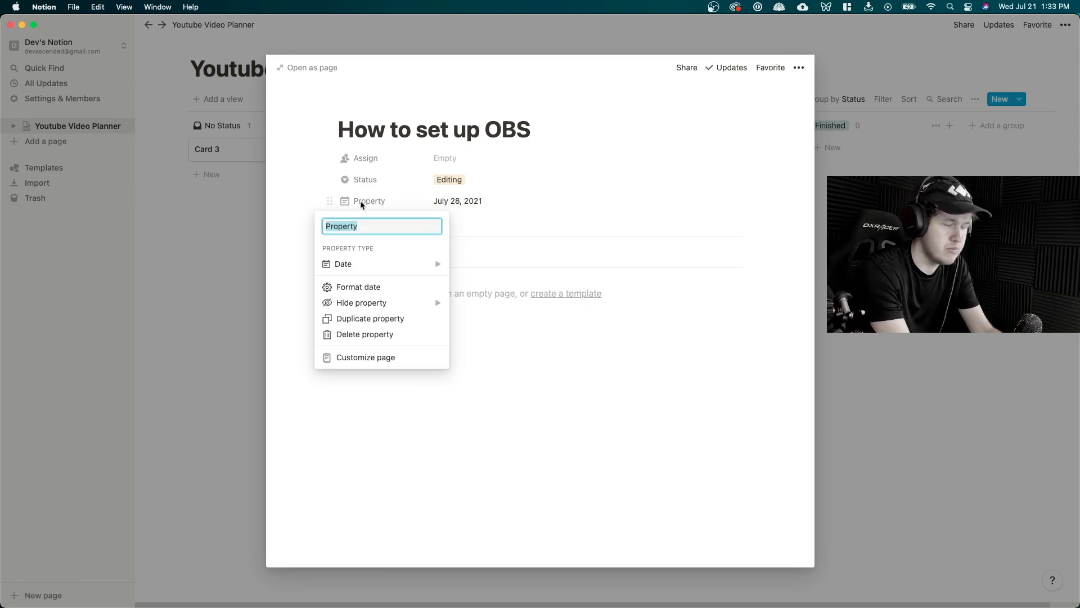
pyautogui.write('Upl')
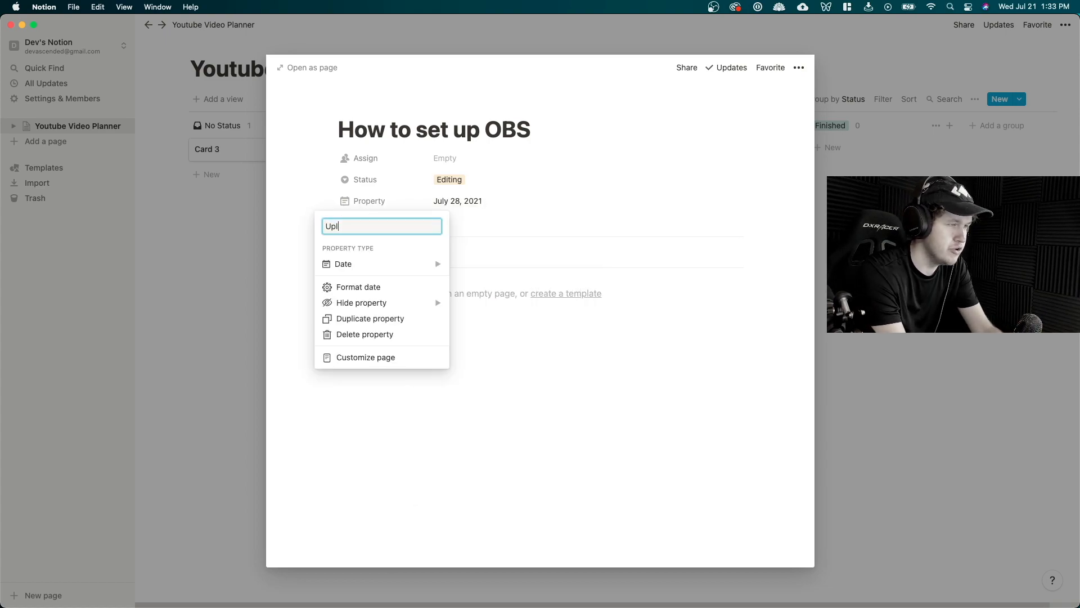
pyautogui.write('oad Date')
pyautogui.press('Return')
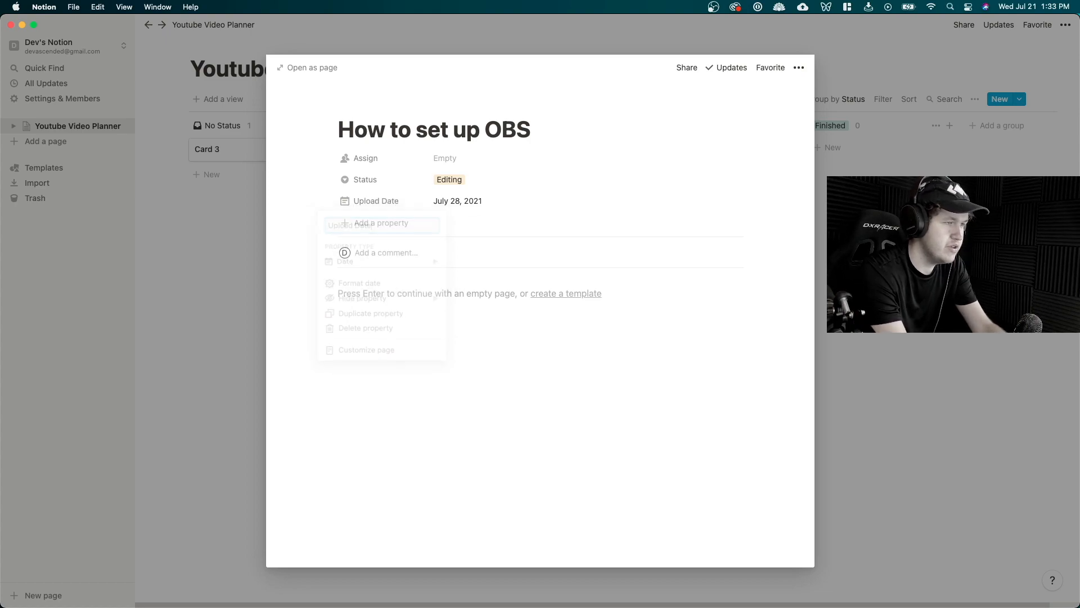
pyautogui.press('Escape')
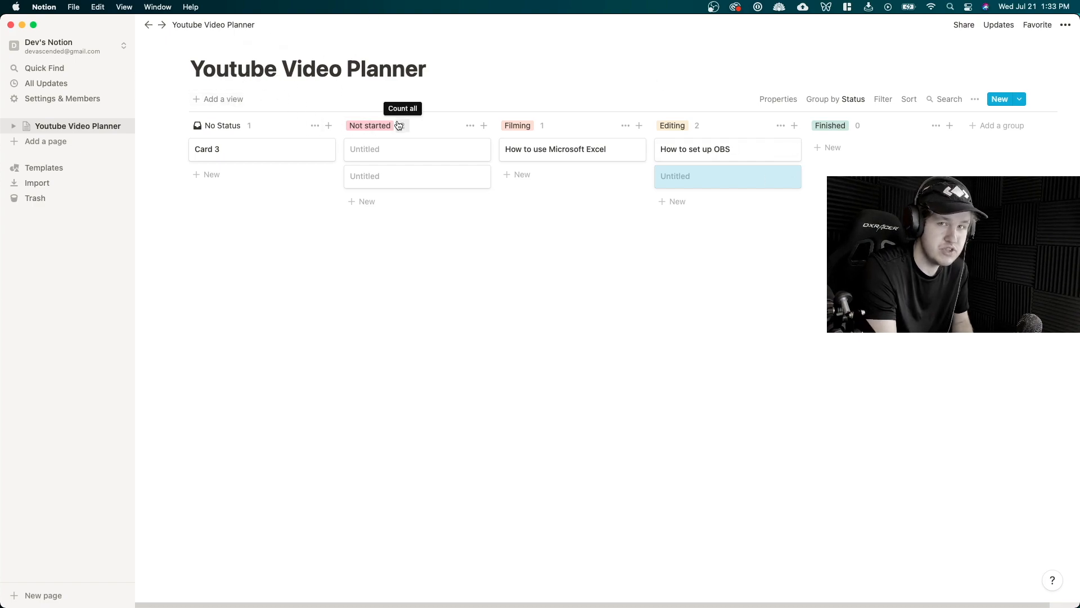
# Add a Timeline view to the Youtube Video Planner and look over the scheduled videos in it
pyautogui.click(214, 106)
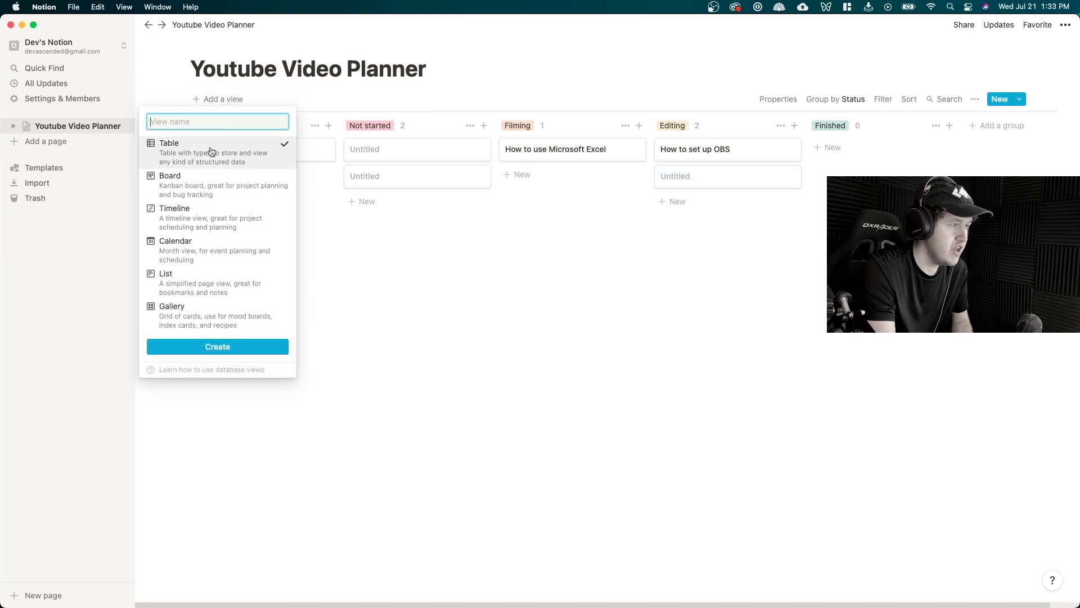
pyautogui.click(195, 221)
pyautogui.click(218, 347)
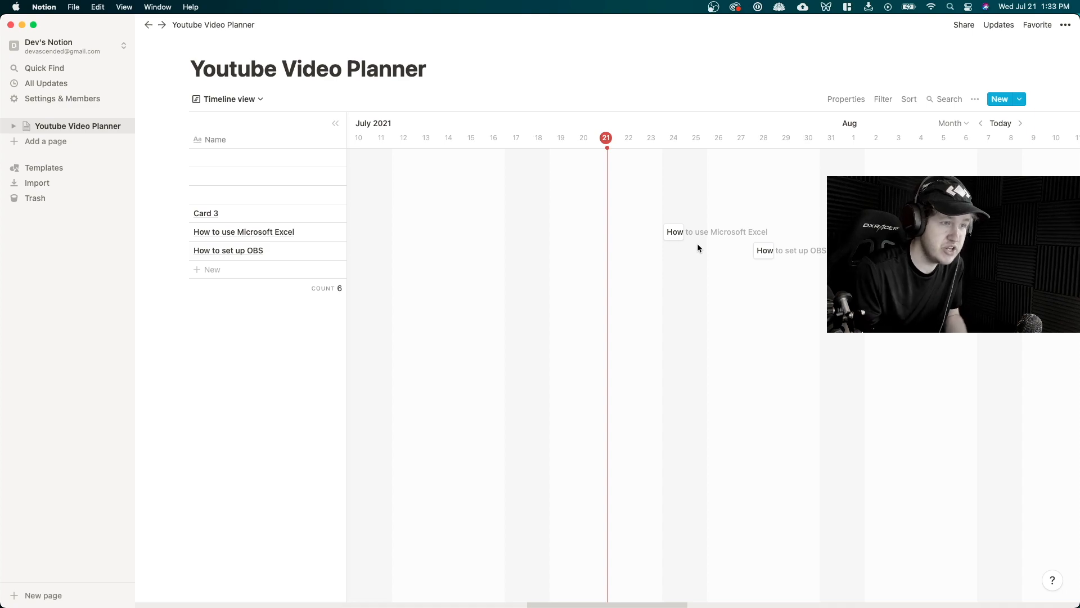
pyautogui.hscroll(1, 639, 246)
pyautogui.hscroll(5, 639, 250)
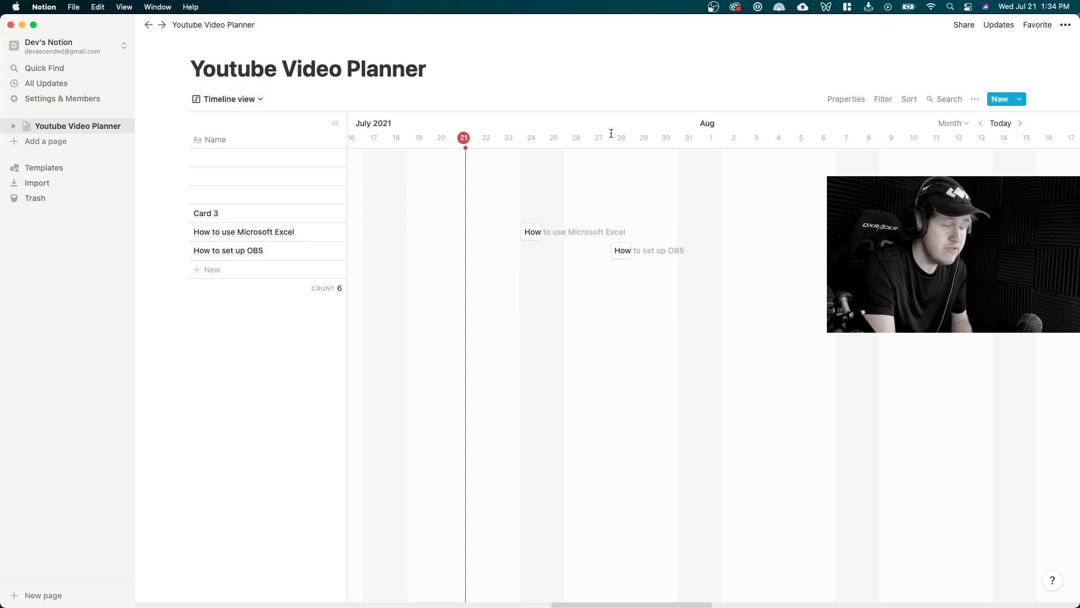
# Add a Calendar view to the Youtube Video Planner
pyautogui.click(242, 99)
pyautogui.click(180, 180)
pyautogui.click(362, 178)
pyautogui.click(400, 284)
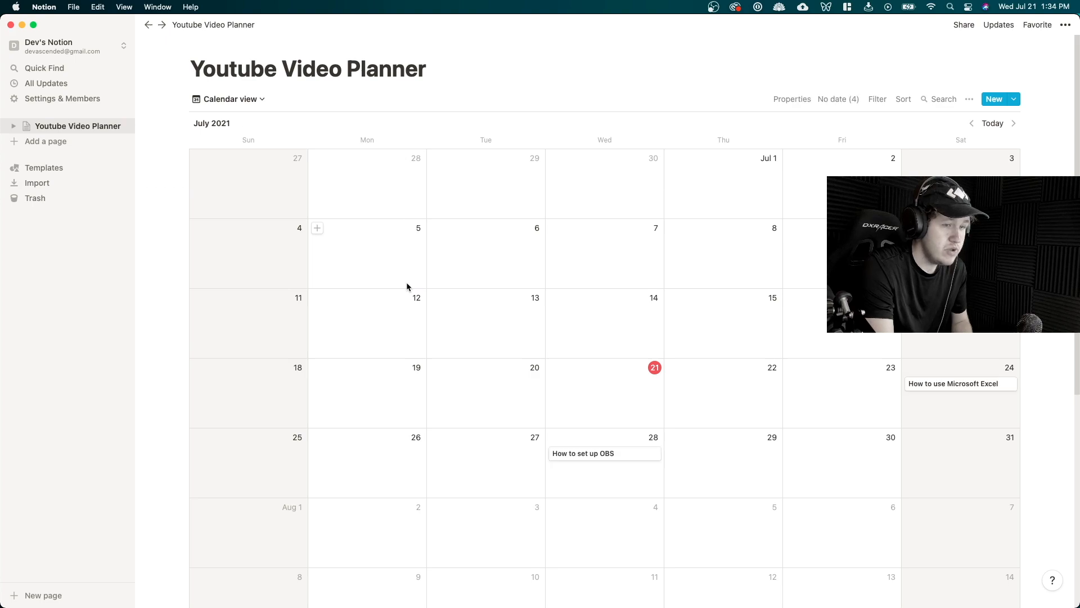
pyautogui.scroll(-2, 861, 357)
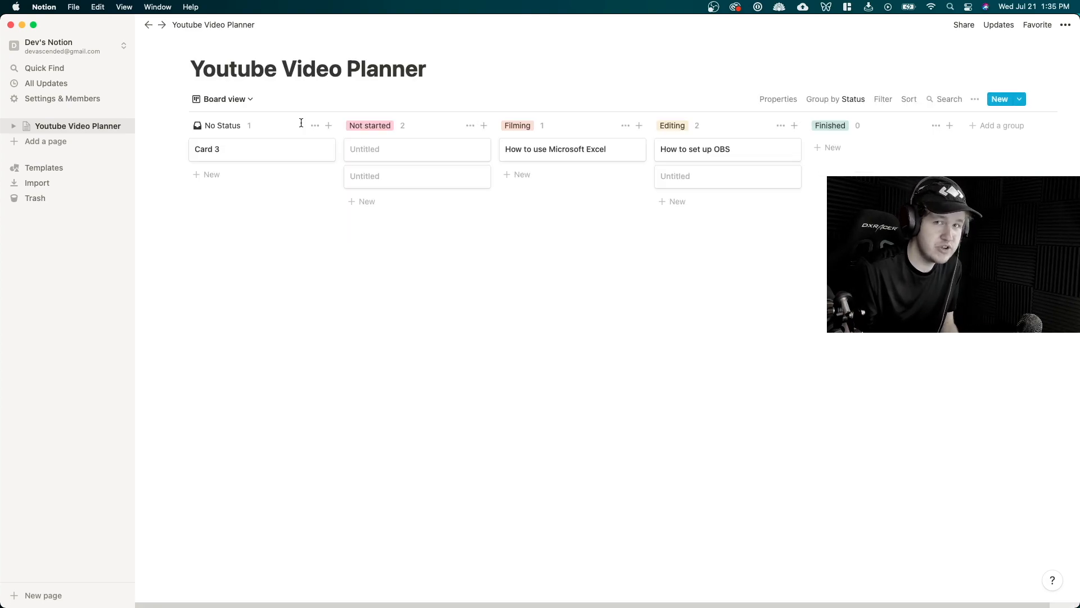
# Add a Multi-select property named "Category" to the "How to use Microsoft Excel" card
pyautogui.click(529, 149)
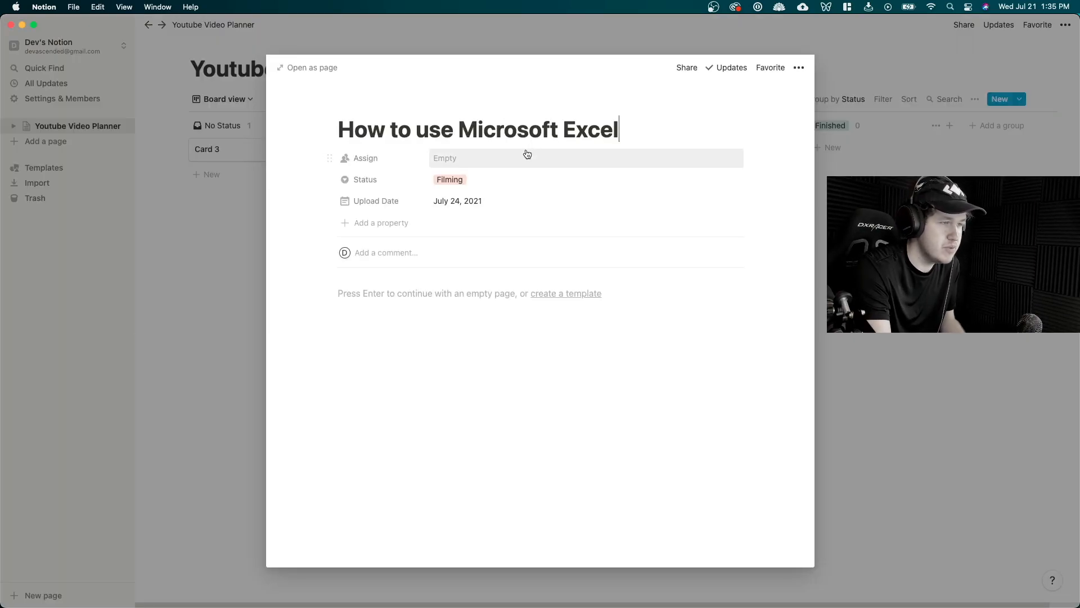
pyautogui.click(378, 225)
pyautogui.write('Category')
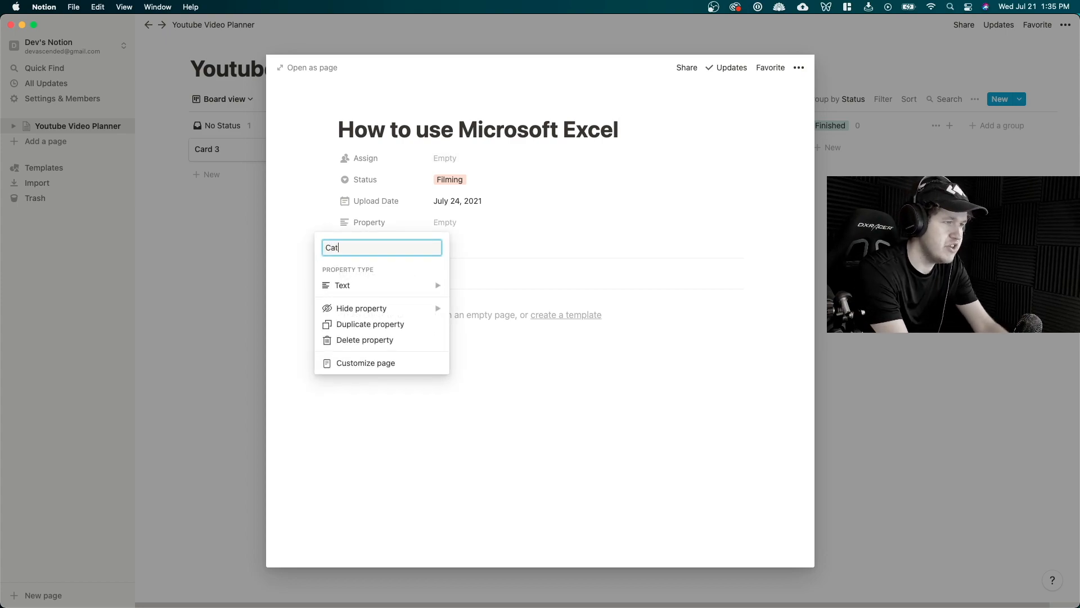
pyautogui.press('Return')
pyautogui.click(444, 225)
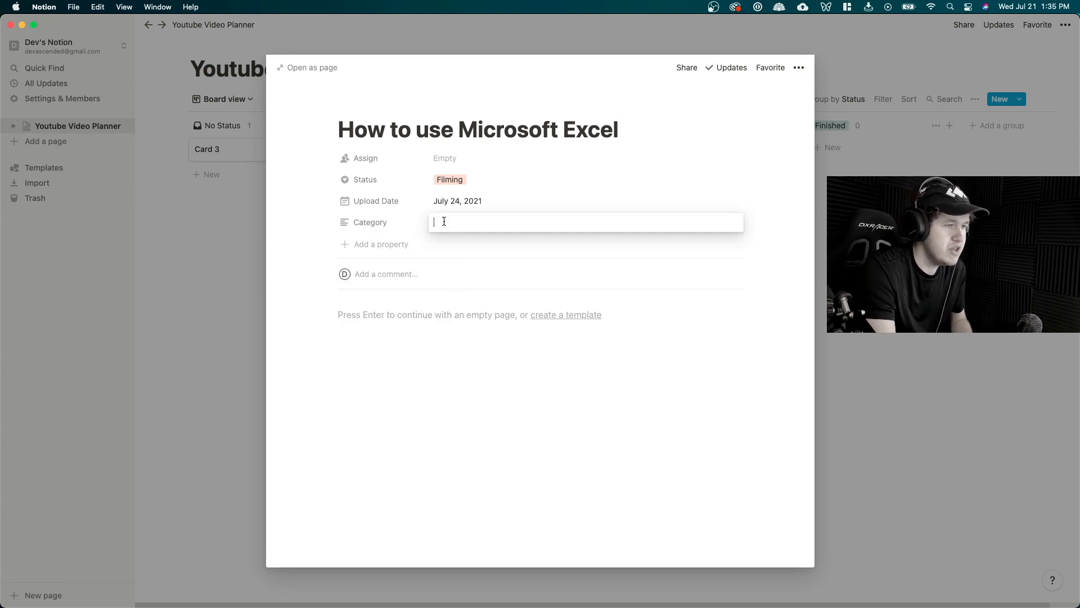
pyautogui.click(420, 225)
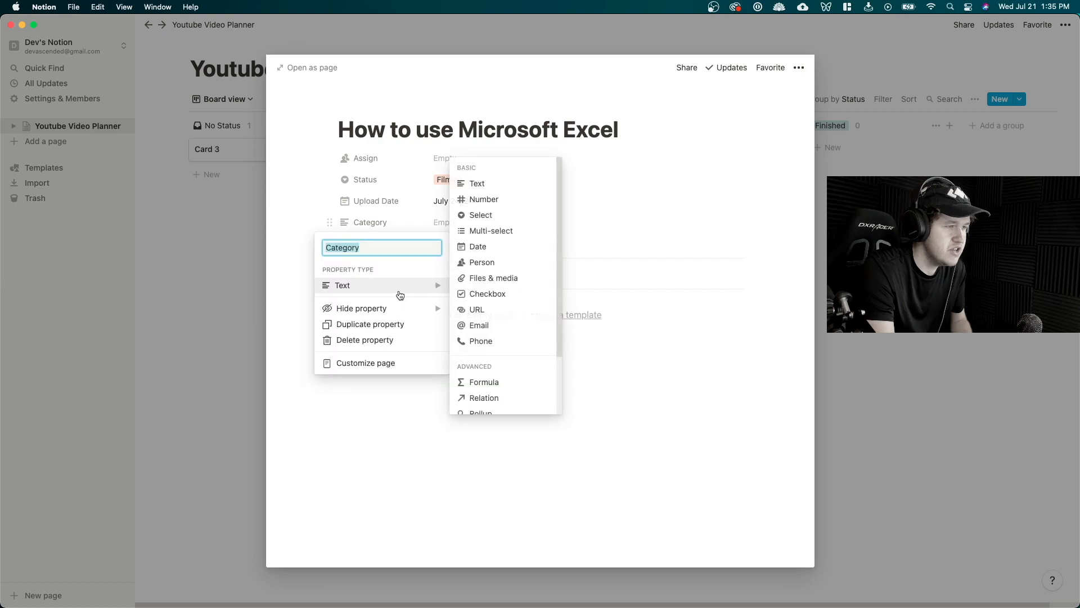
pyautogui.click(487, 235)
# Create the Category option "Microsoft Office" for the "How to use Microsoft Excel" card and close the card
pyautogui.click(455, 225)
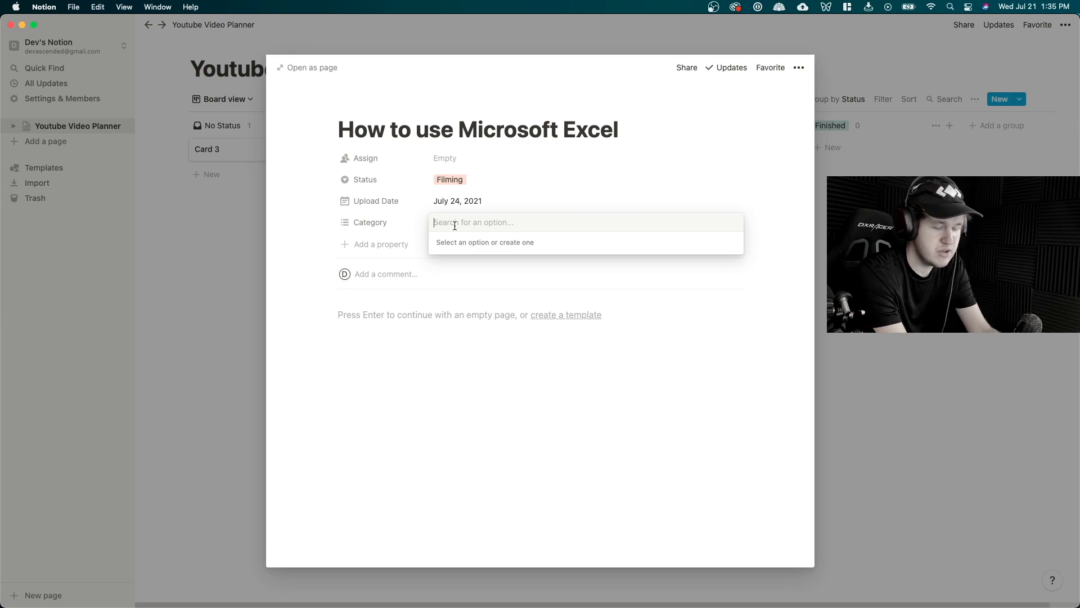
pyautogui.write('Microsof')
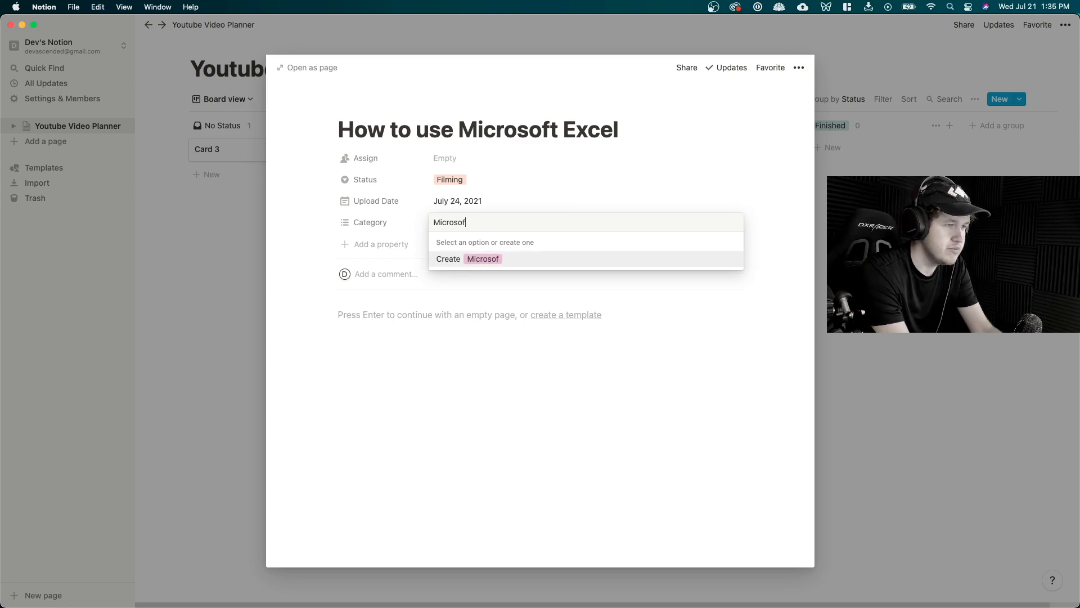
pyautogui.write('t Office')
pyautogui.press('Return')
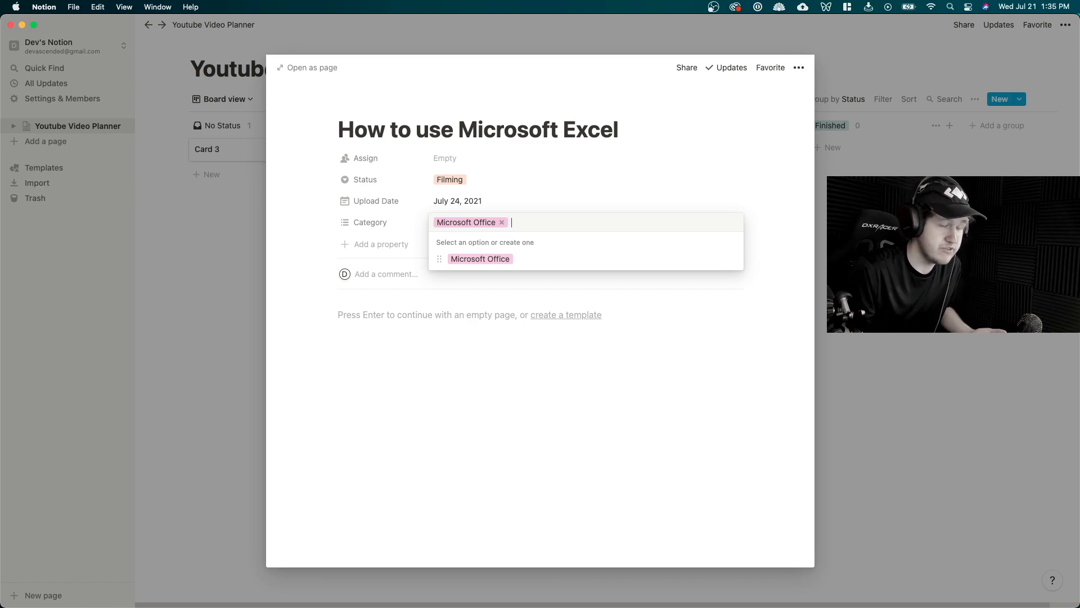
pyautogui.click(781, 238)
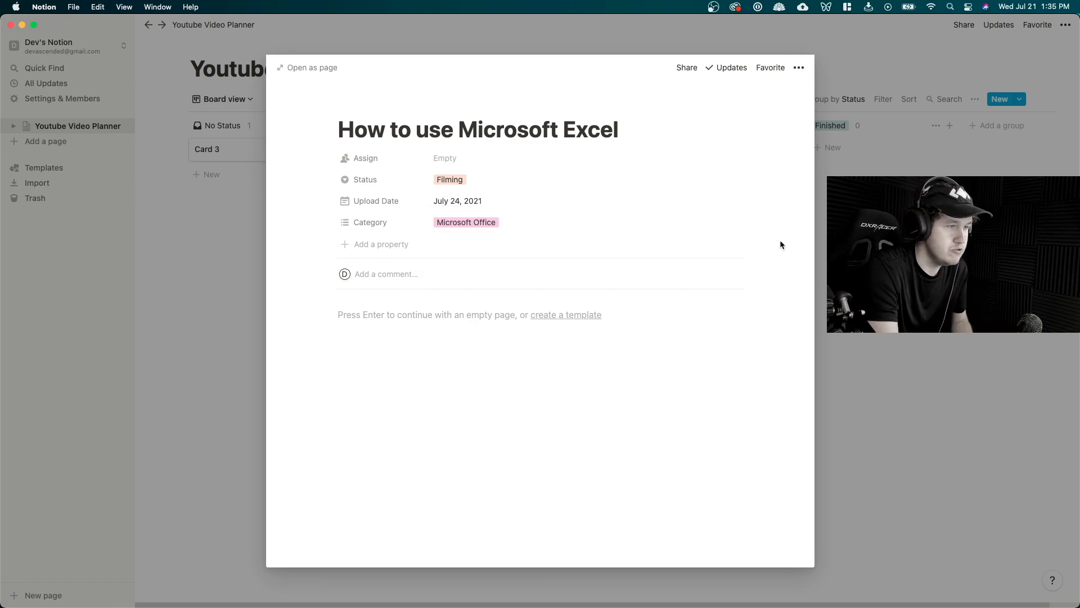
pyautogui.click(221, 248)
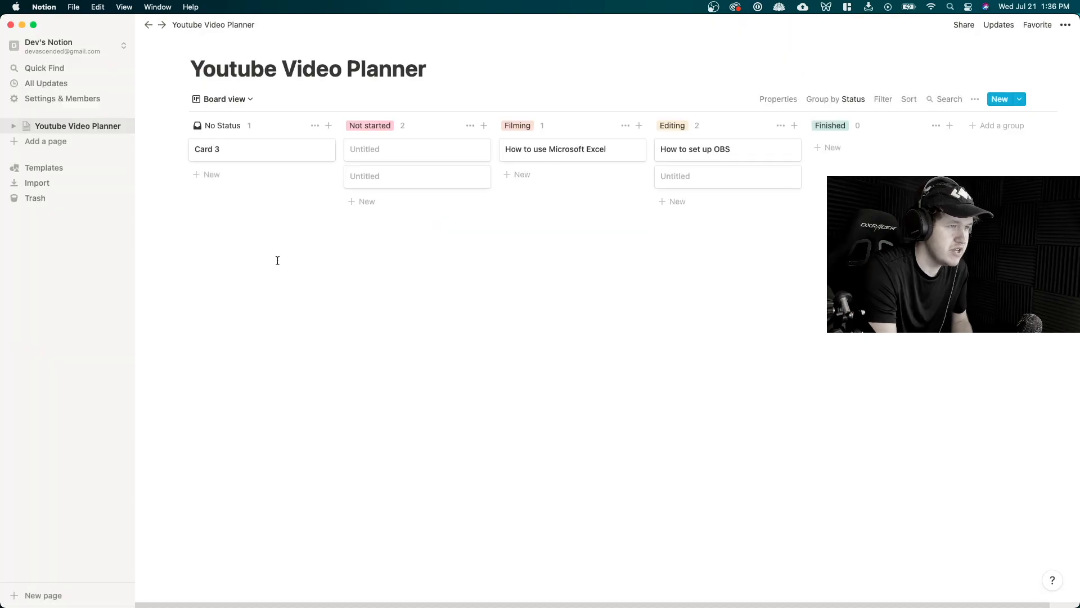
# Create and assign the Category option "OBS" on the "How to set up OBS" card, and close the card
pyautogui.click(697, 149)
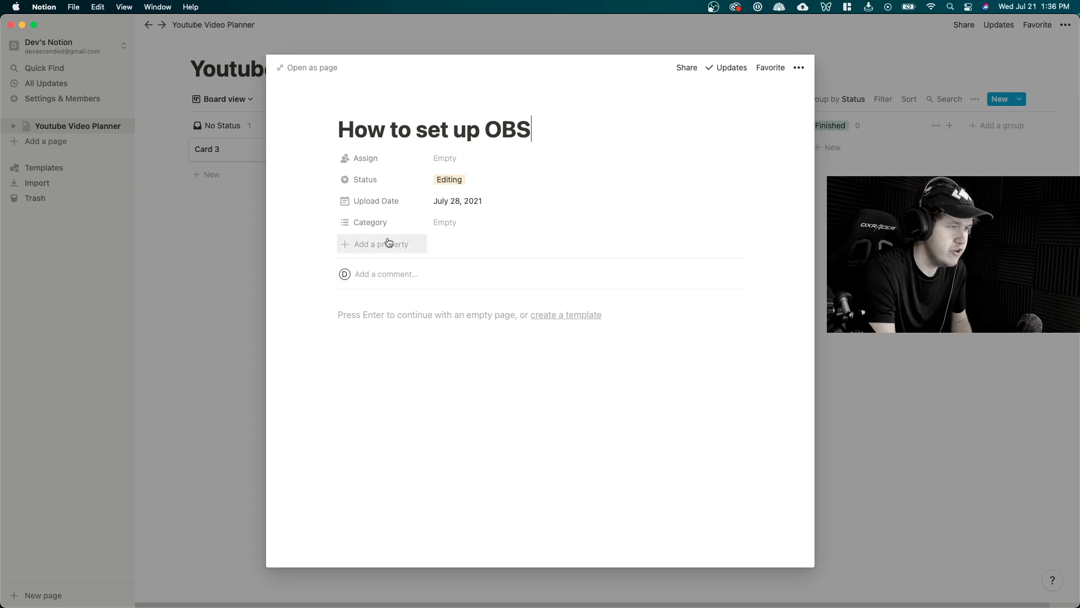
pyautogui.click(444, 222)
pyautogui.write('OBS')
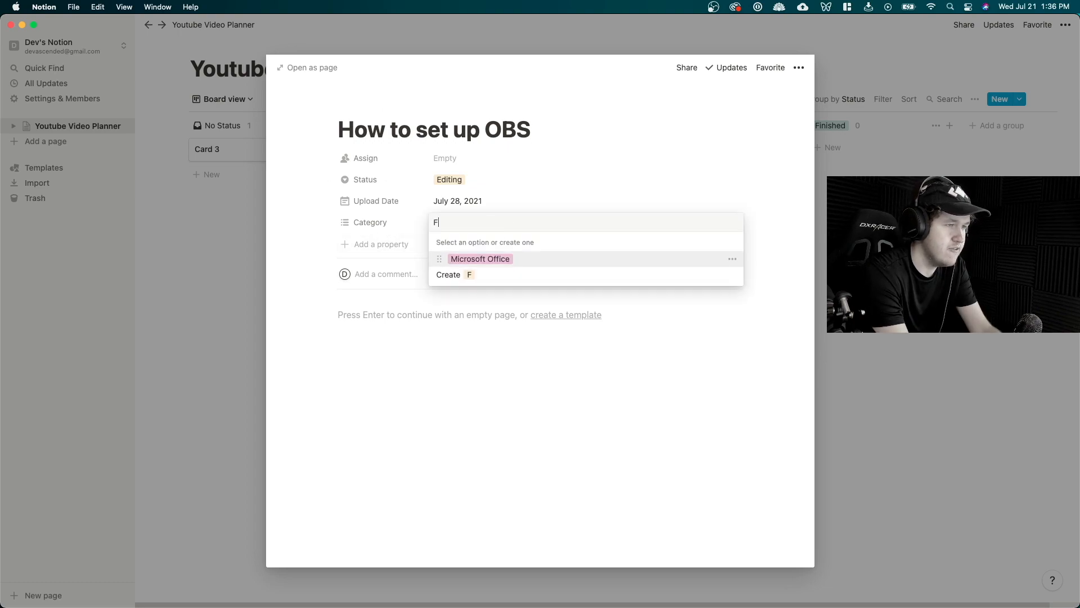
pyautogui.press('Return')
pyautogui.press('Escape')
pyautogui.press('Escape')
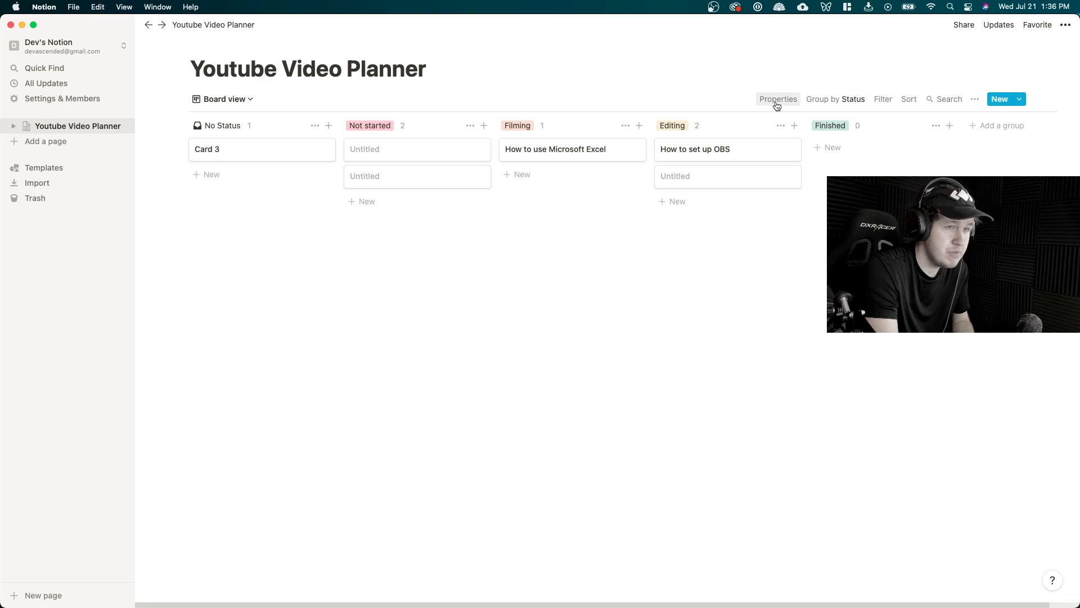
# Show the Category property on the cards of the Board view
pyautogui.click(777, 101)
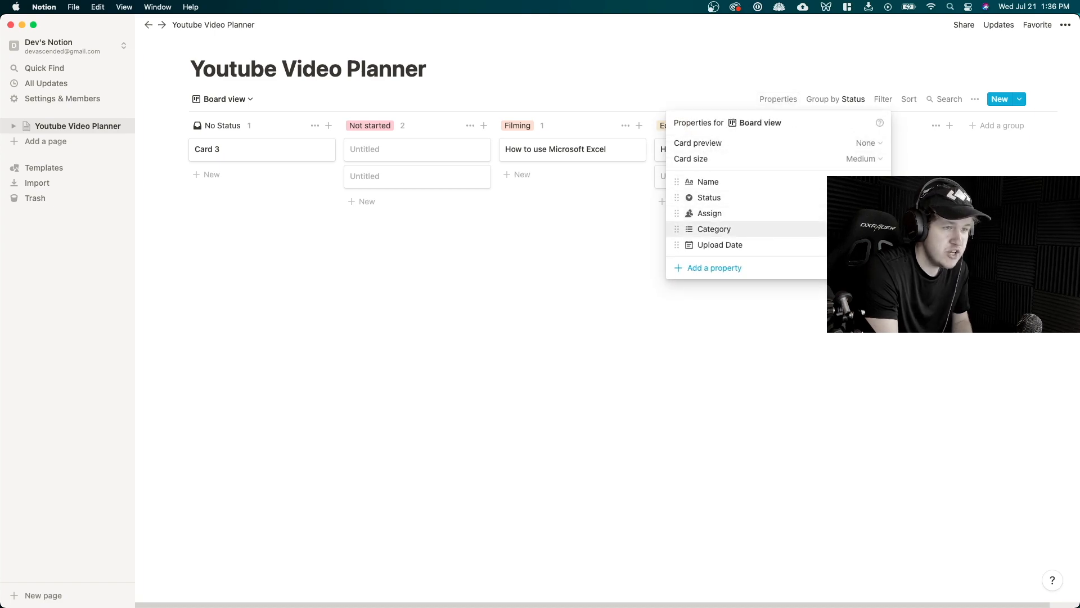
pyautogui.click(876, 229)
pyautogui.click(569, 233)
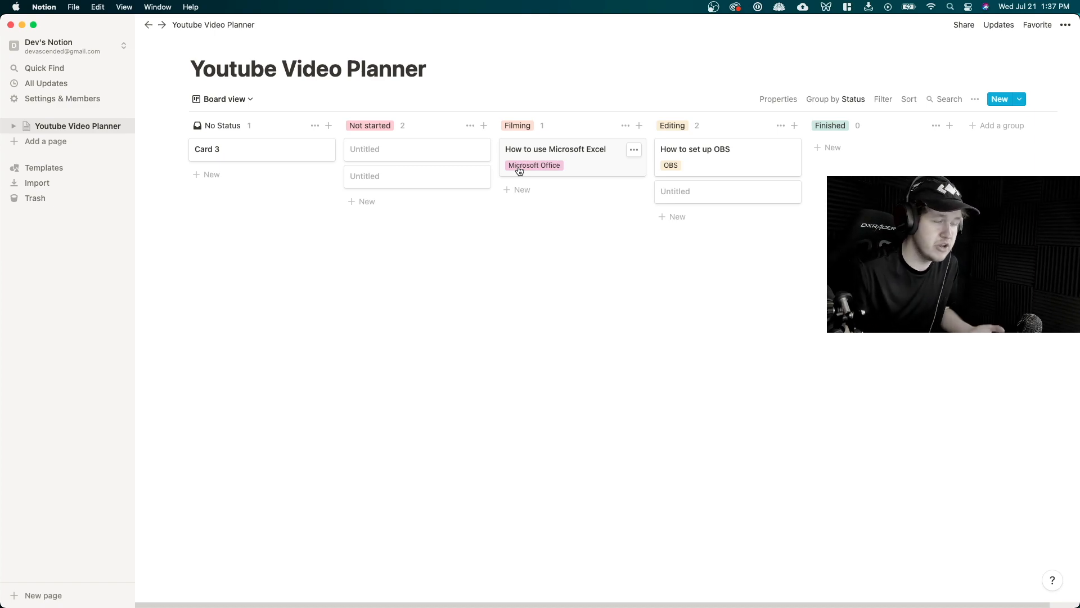
# Switch to the Calendar view and show the Category property on its entries
pyautogui.click(249, 100)
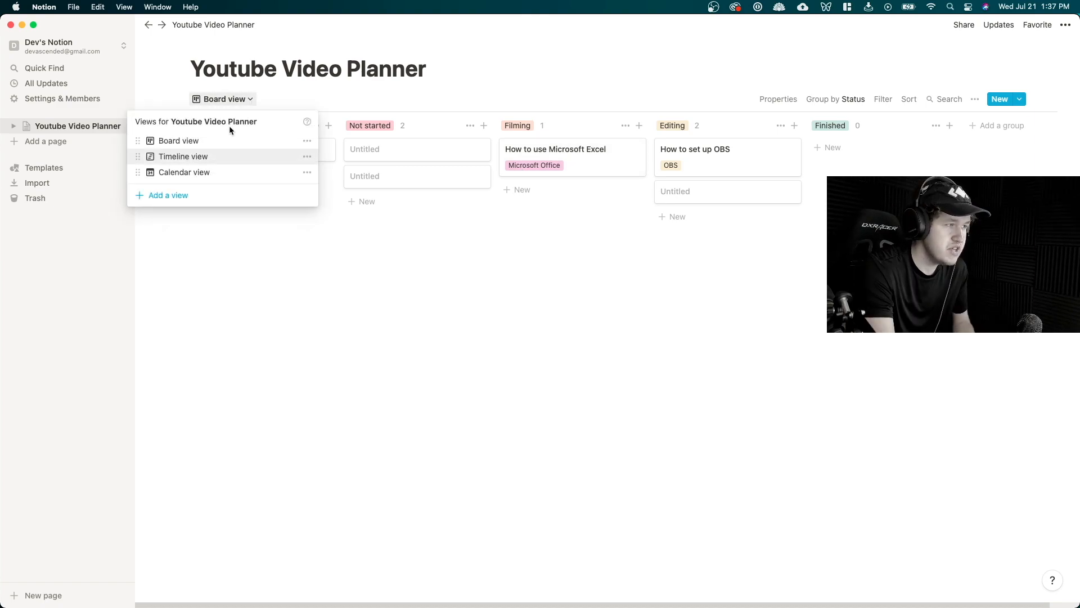
pyautogui.click(203, 173)
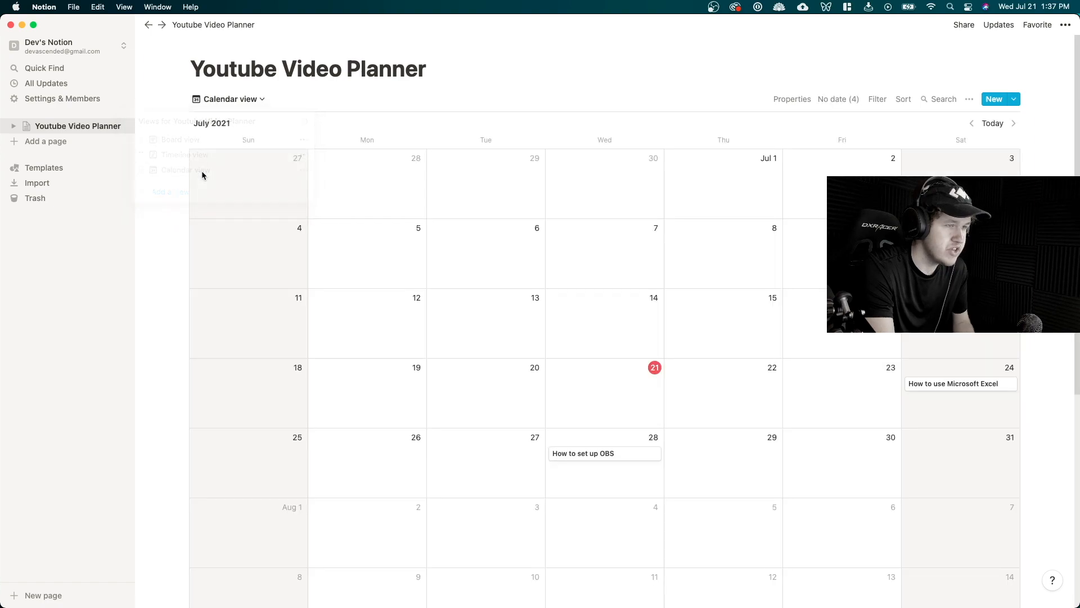
pyautogui.click(790, 102)
pyautogui.click(882, 164)
pyautogui.click(800, 370)
pyautogui.scroll(-2, 605, 356)
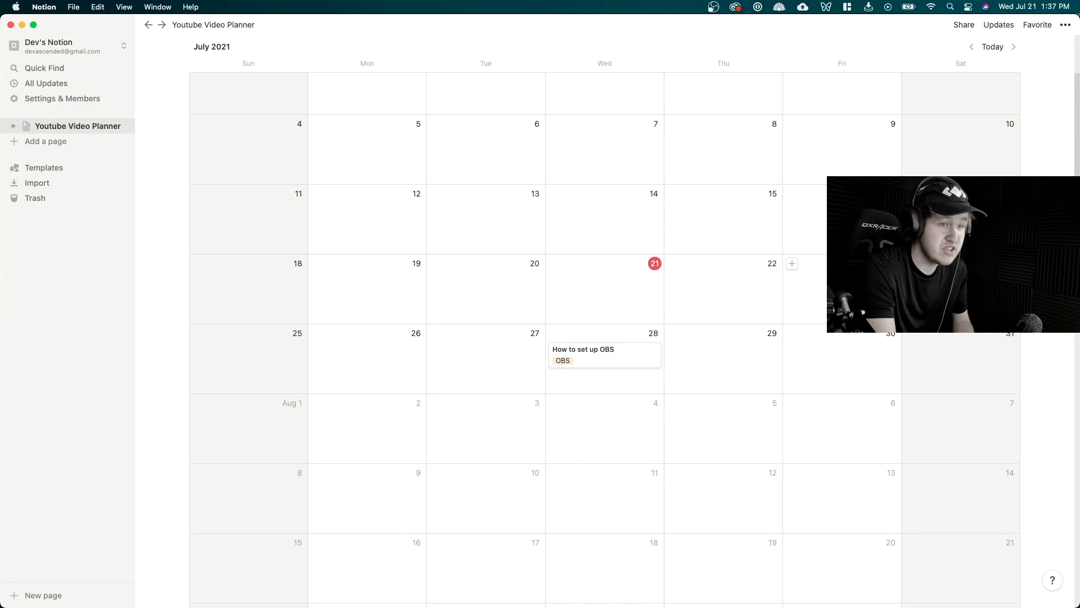
pyautogui.scroll(2, 713, 285)
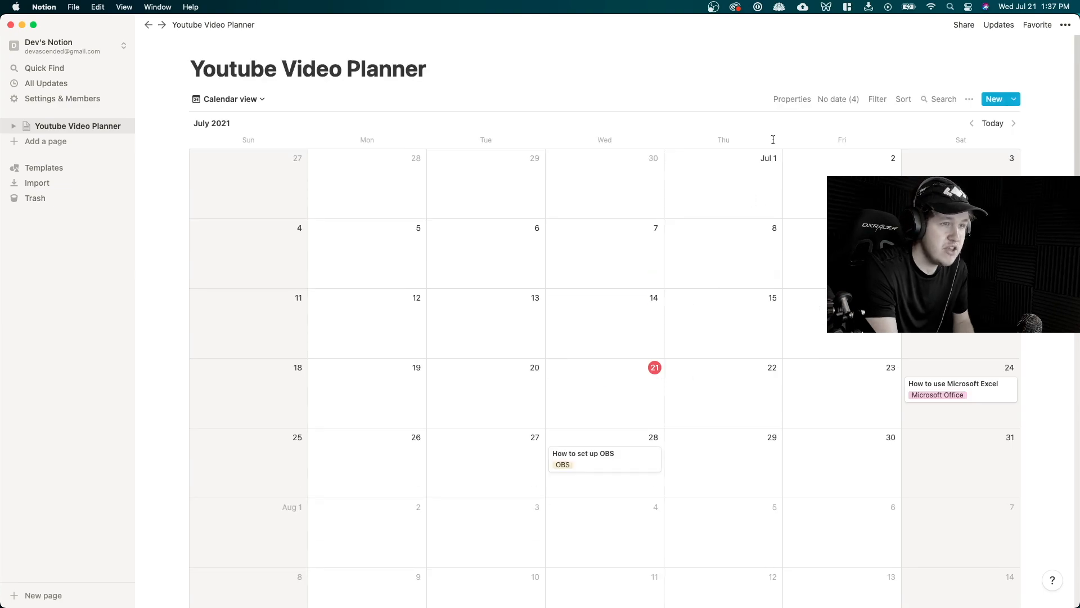
# Show the Status property on the Calendar view's entries and look over the scheduled videos
pyautogui.click(791, 100)
pyautogui.click(888, 175)
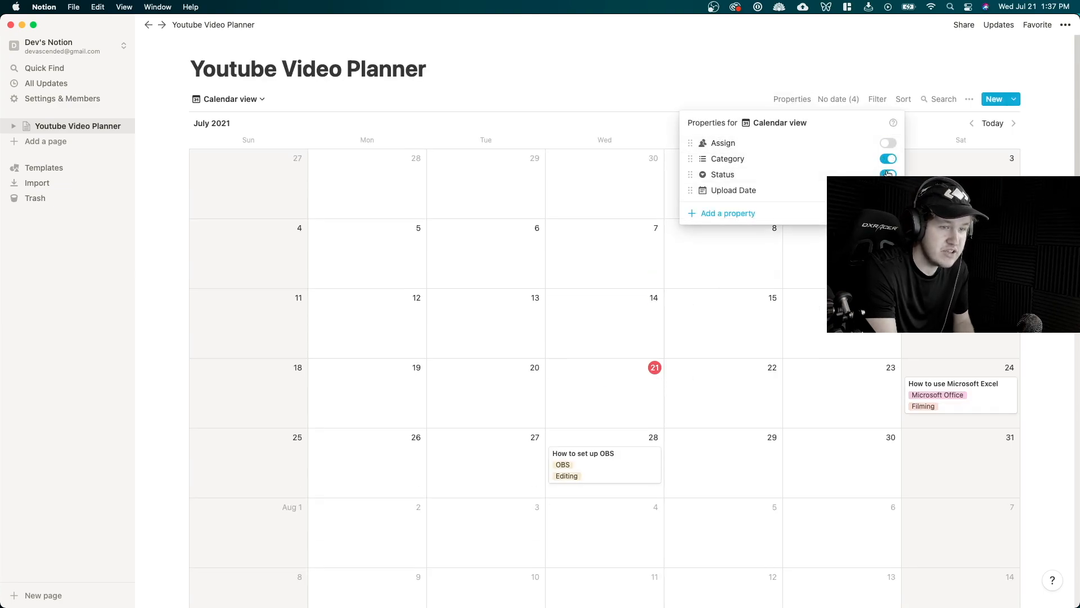
pyautogui.click(871, 270)
pyautogui.scroll(-2, 871, 270)
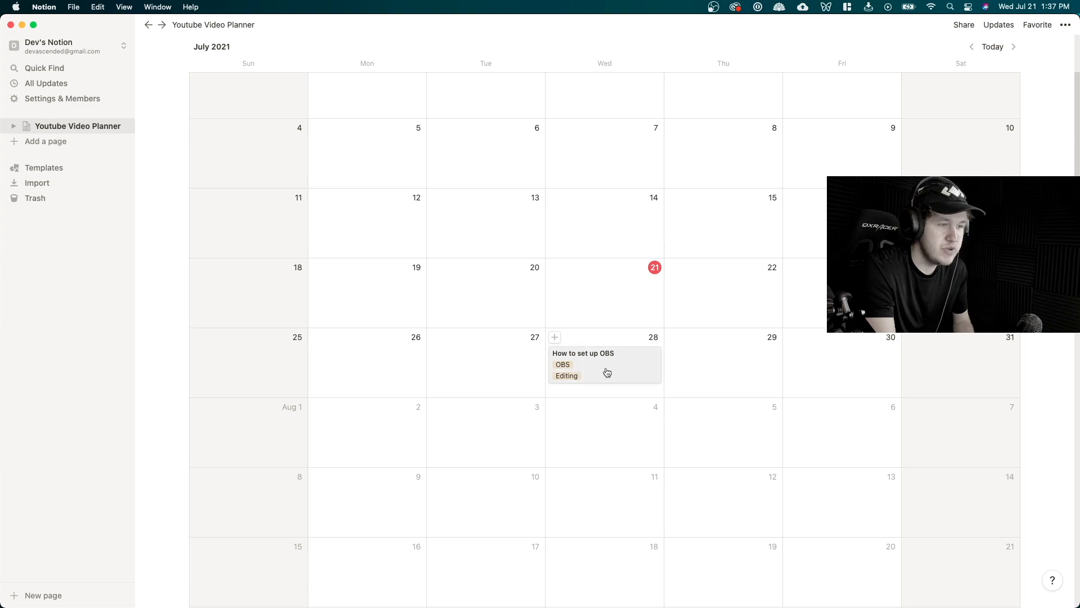
pyautogui.scroll(1, 723, 365)
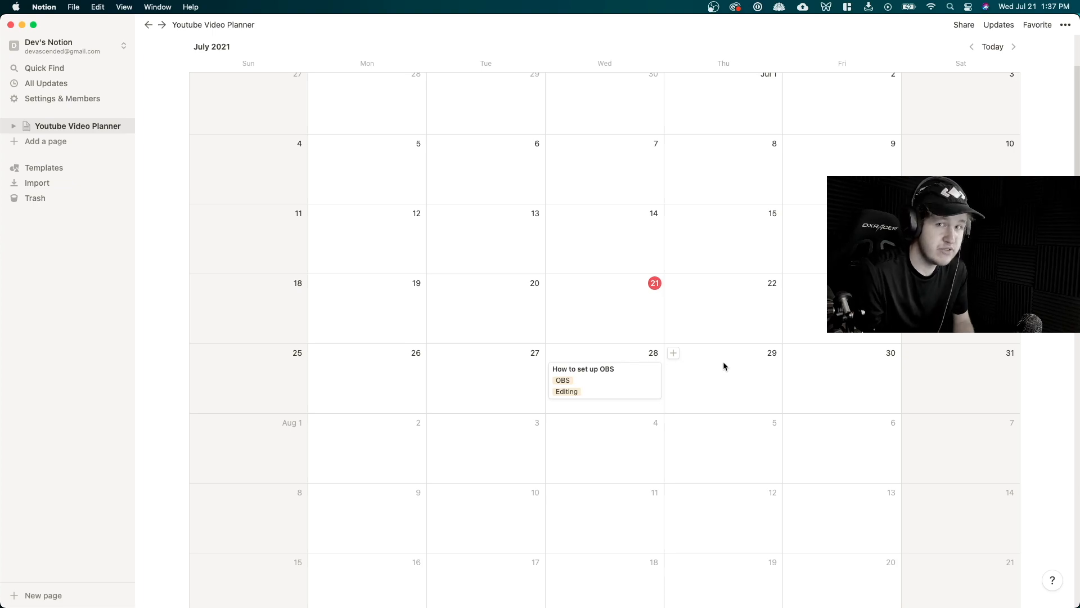
pyautogui.scroll(5, 734, 394)
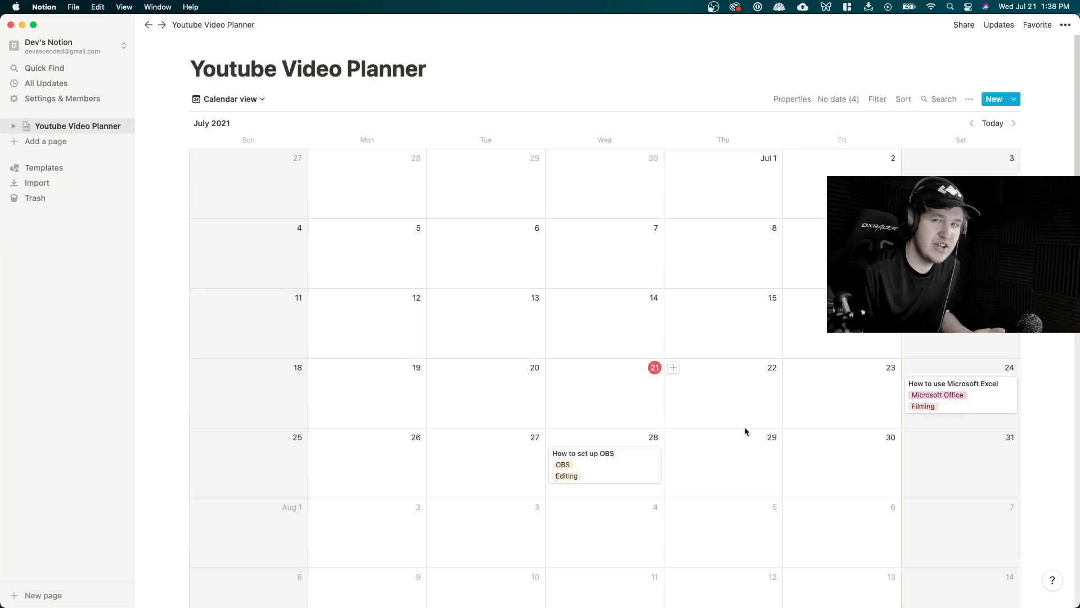